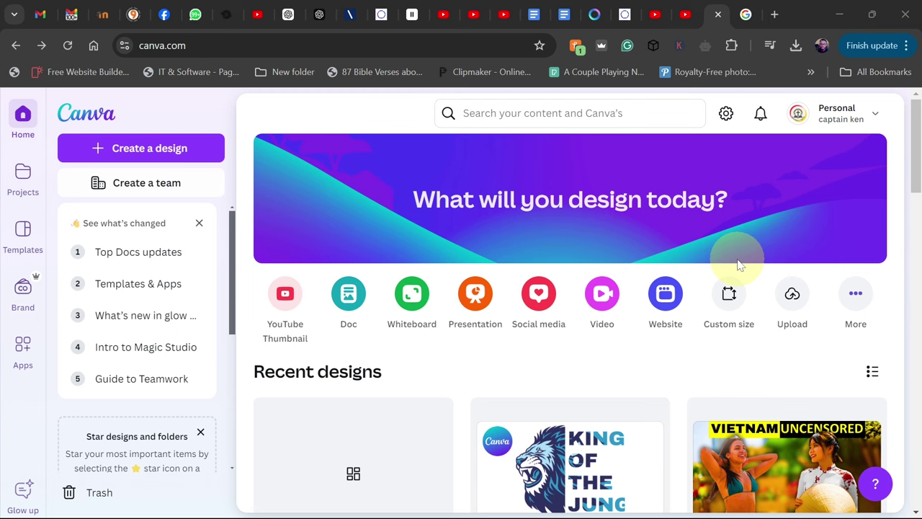
Create a new blank 16:9 presentation design from the Canva home page
click(150, 154)
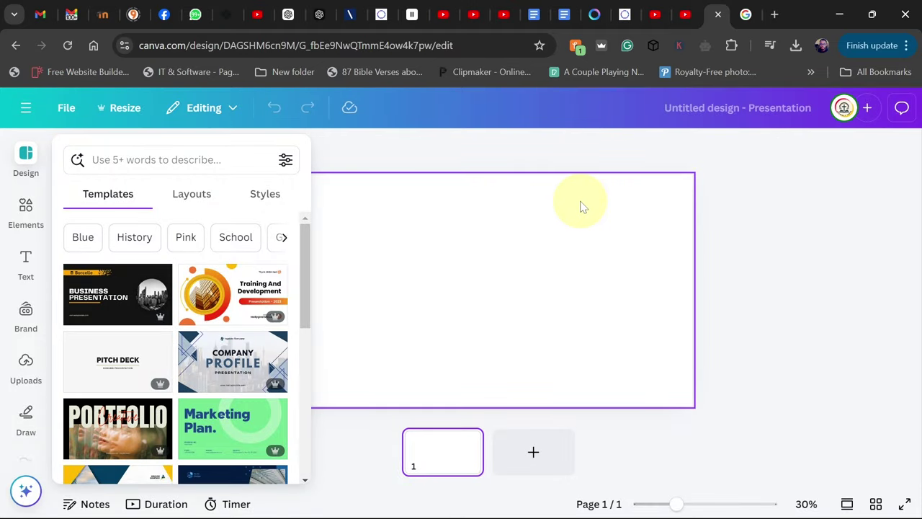
Add a heading reading KING OF THE JUNGLE, with one word per line
click(27, 268)
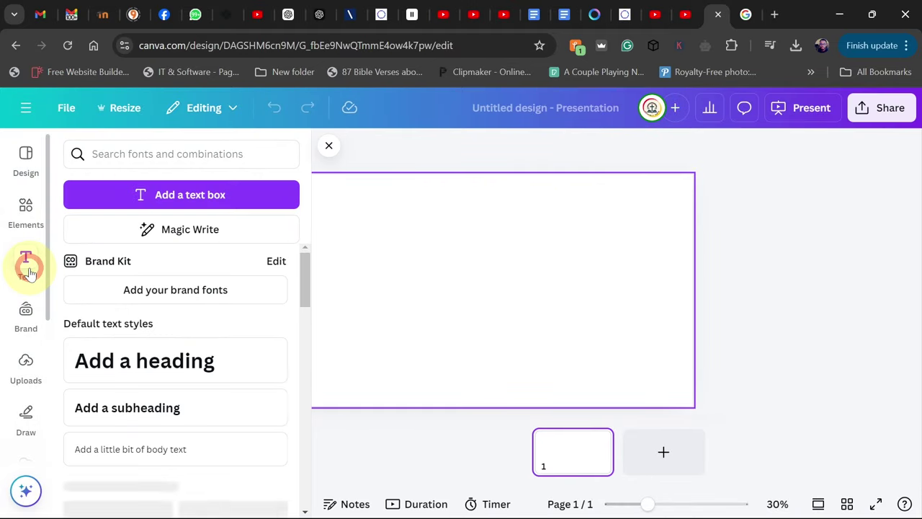
click(124, 364)
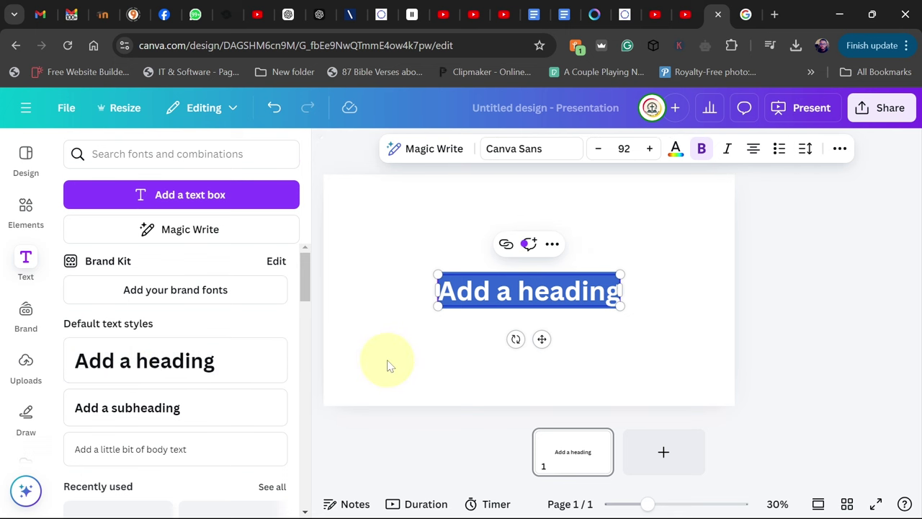
text(KING)
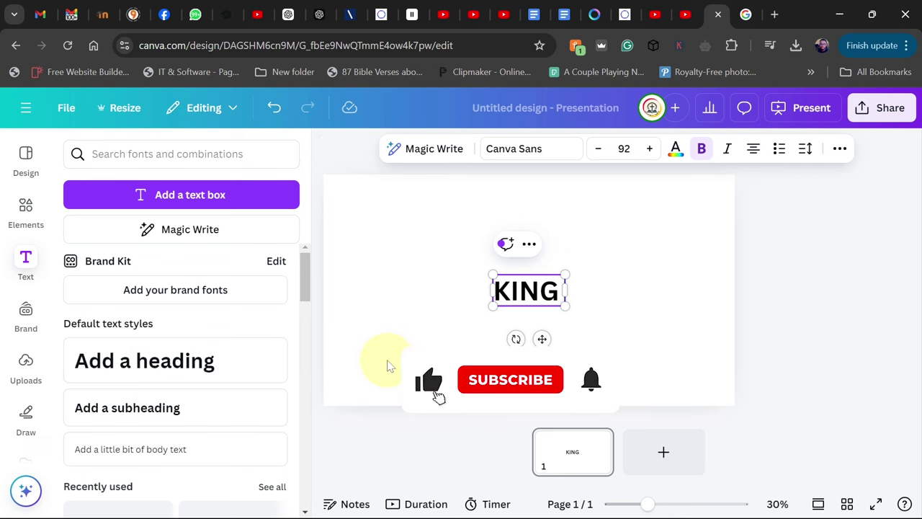
text( OF THE)
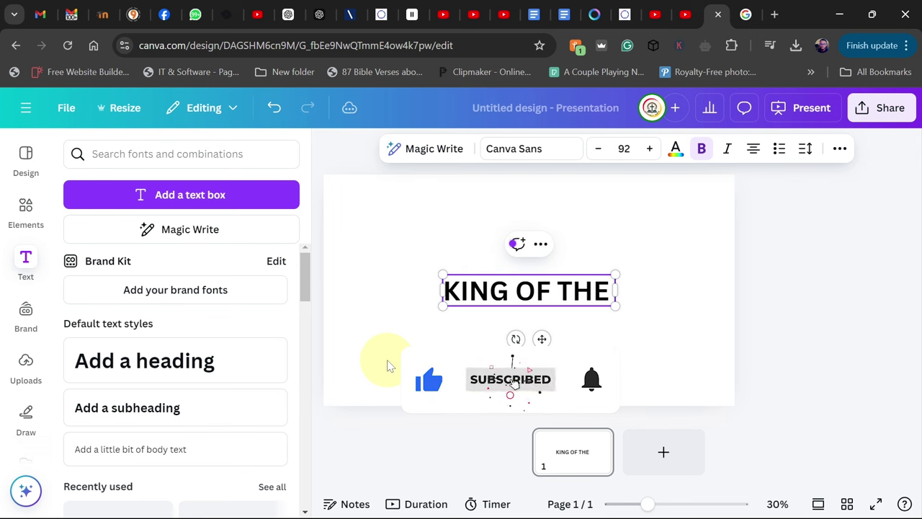
text( JUNGLE)
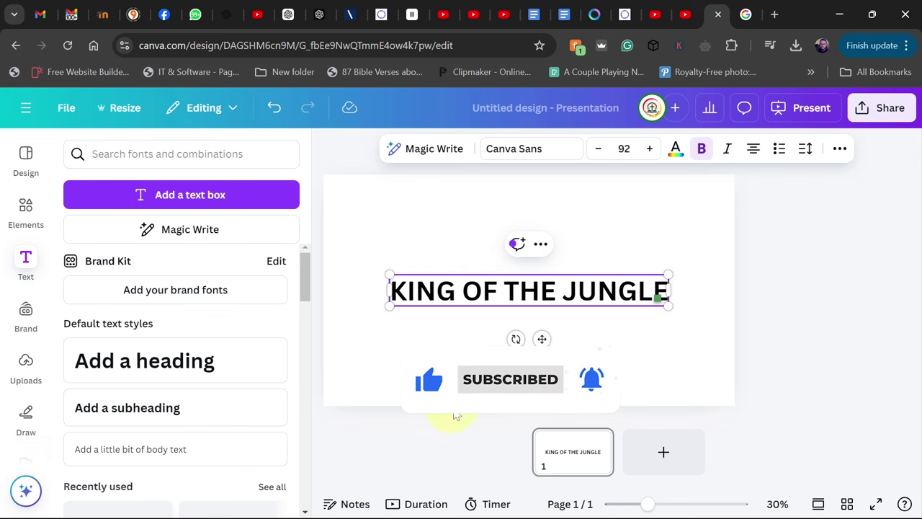
click(457, 291)
key(Return)
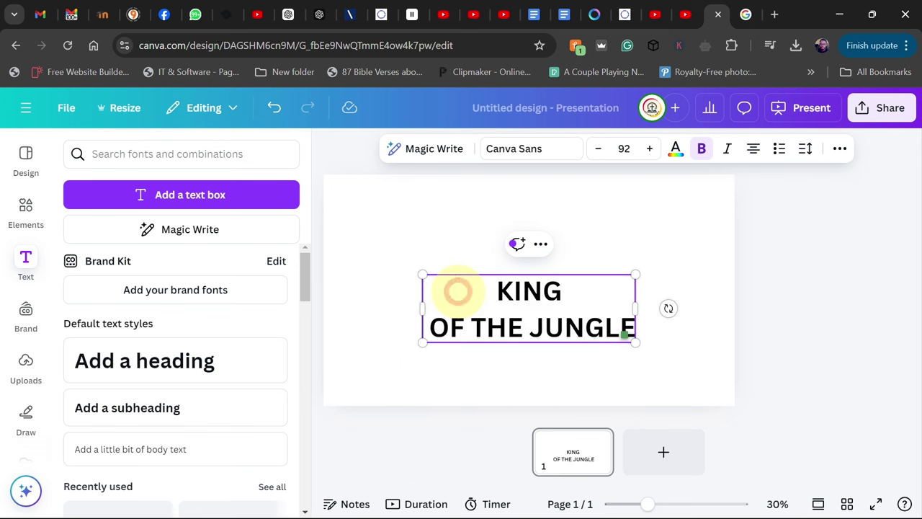
key(Return)
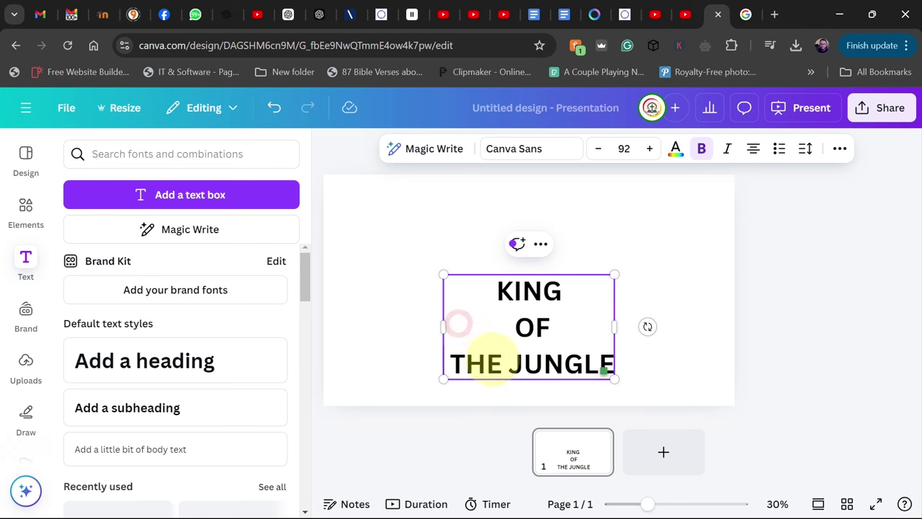
key(Return)
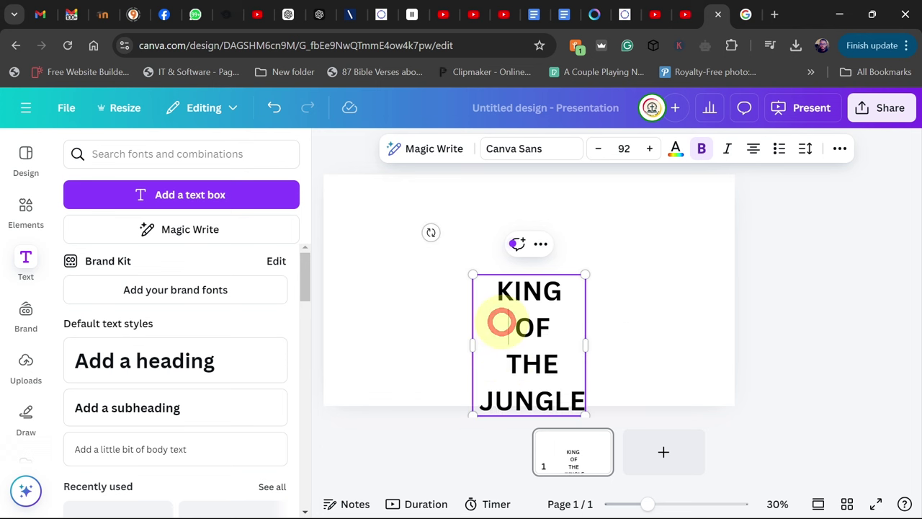
Left-align the heading and move it up and right of the page centre
key(ctrl+a)
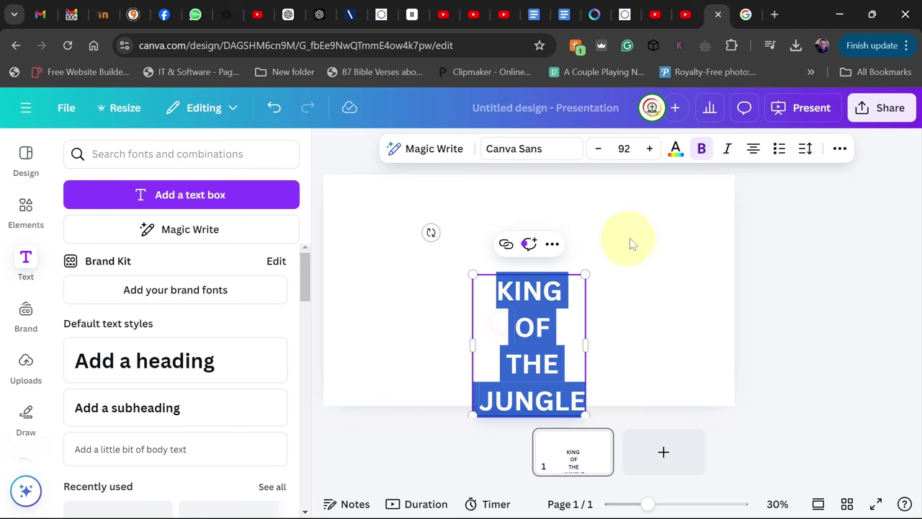
click(753, 148)
click(513, 328)
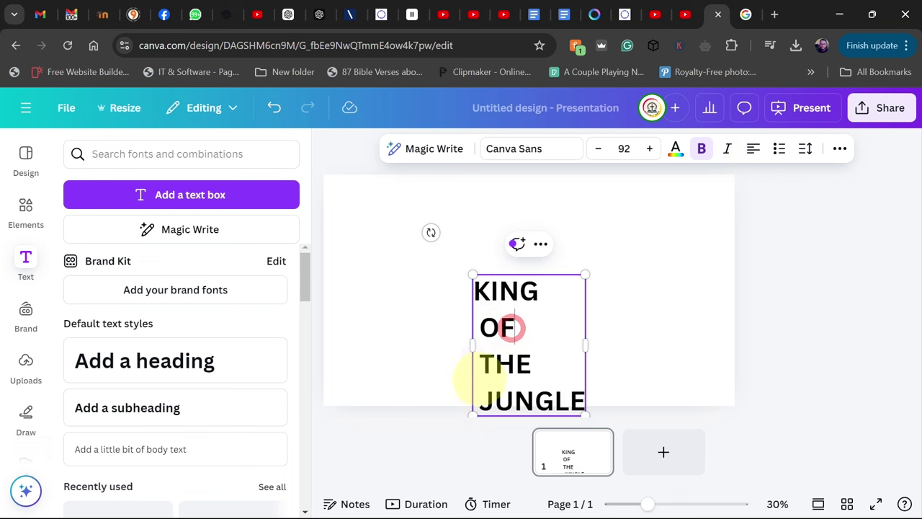
click(783, 306)
drag(507, 296, 555, 231)
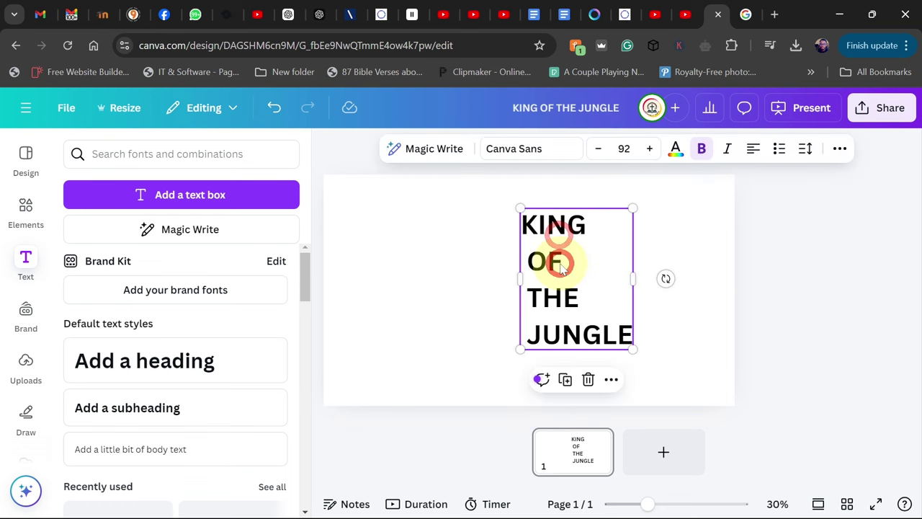
double_click(560, 264)
key(ctrl+a)
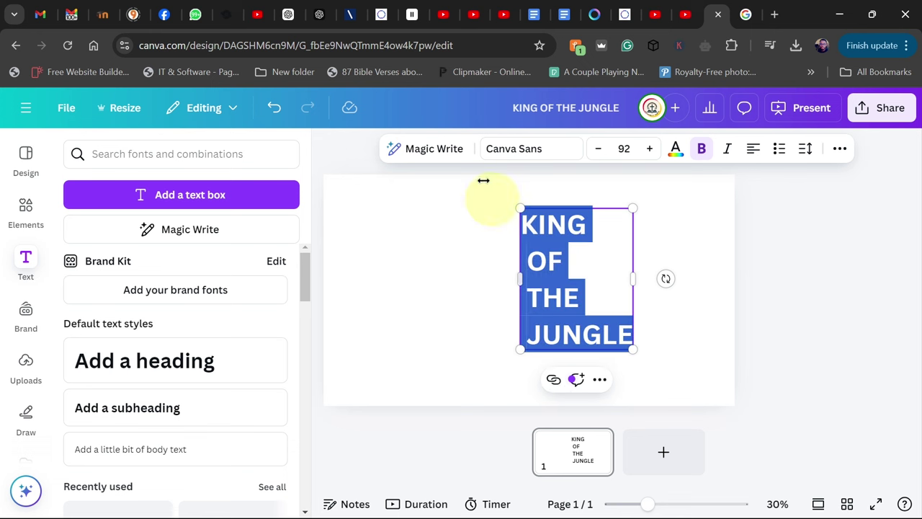
Set the heading to Archivo Black with 1.18 line spacing and size 117
click(529, 148)
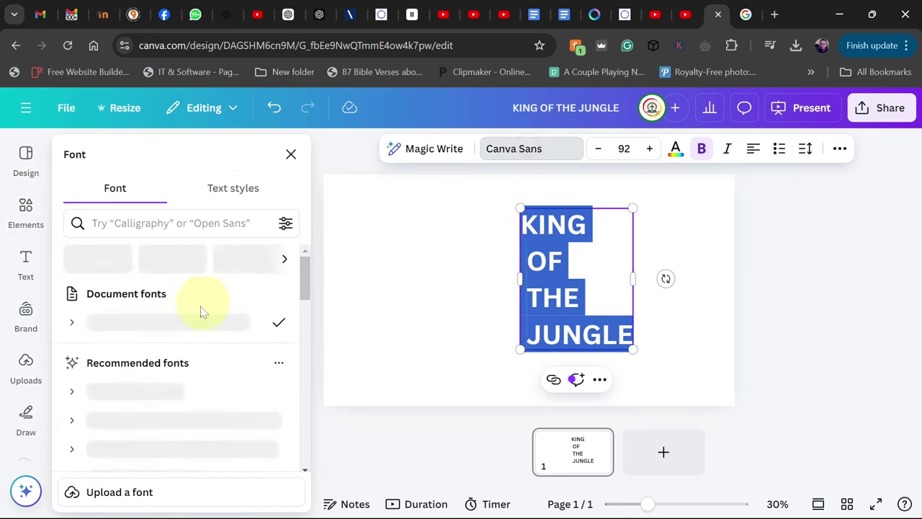
scroll(201, 328, down, 1)
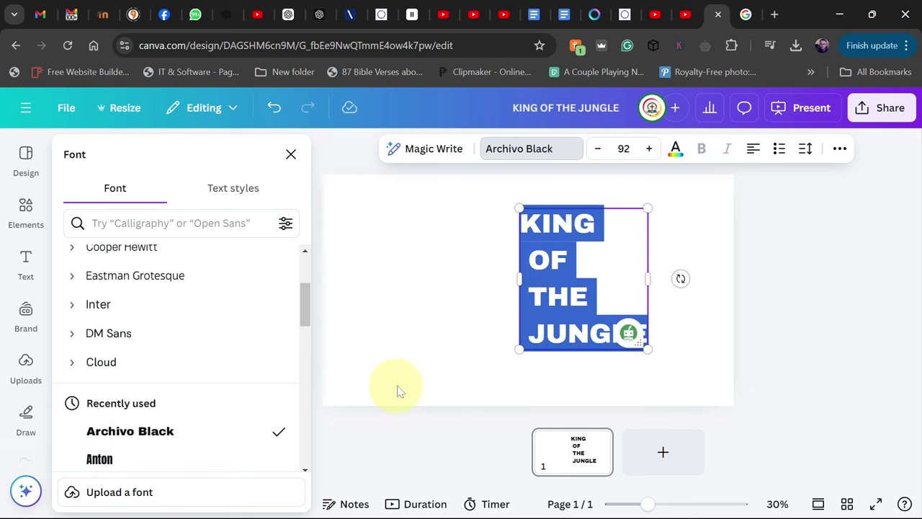
click(802, 150)
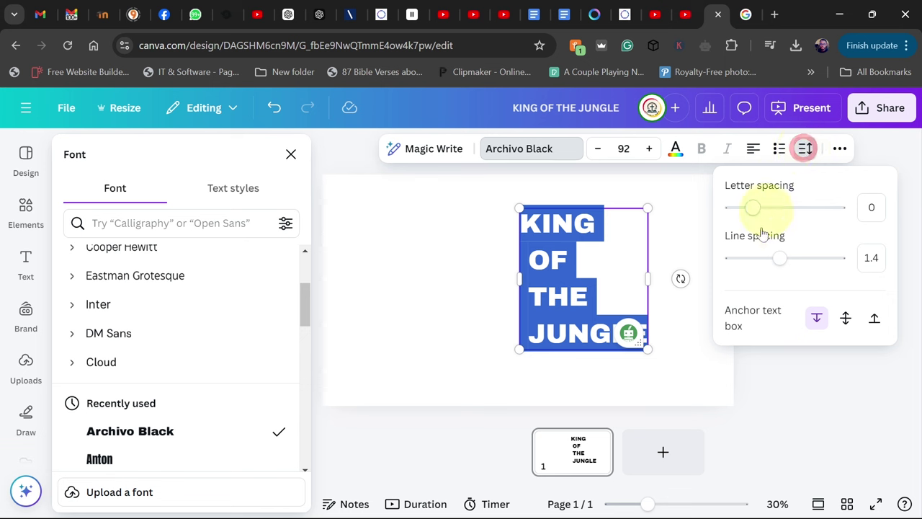
drag(780, 261, 766, 257)
drag(520, 333, 471, 354)
Delete the leading spaces so OF and THE sit flush left
click(498, 267)
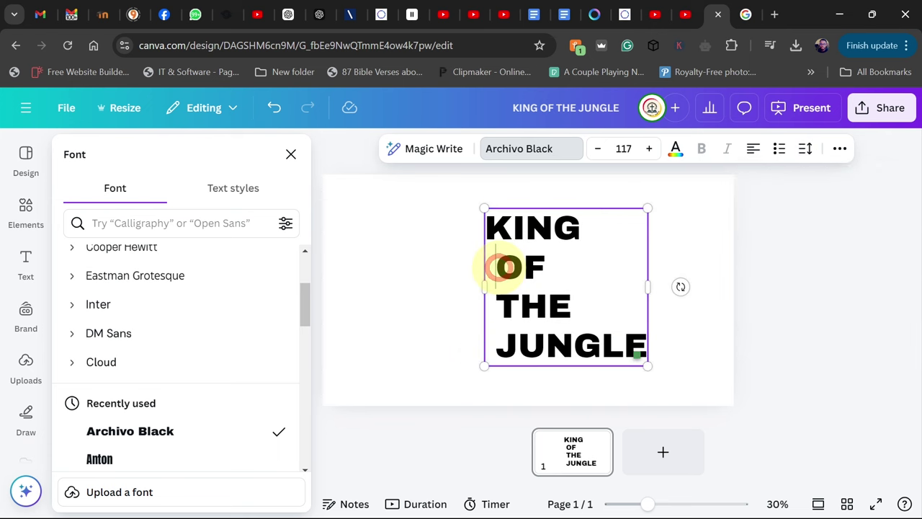
key(BackSpace)
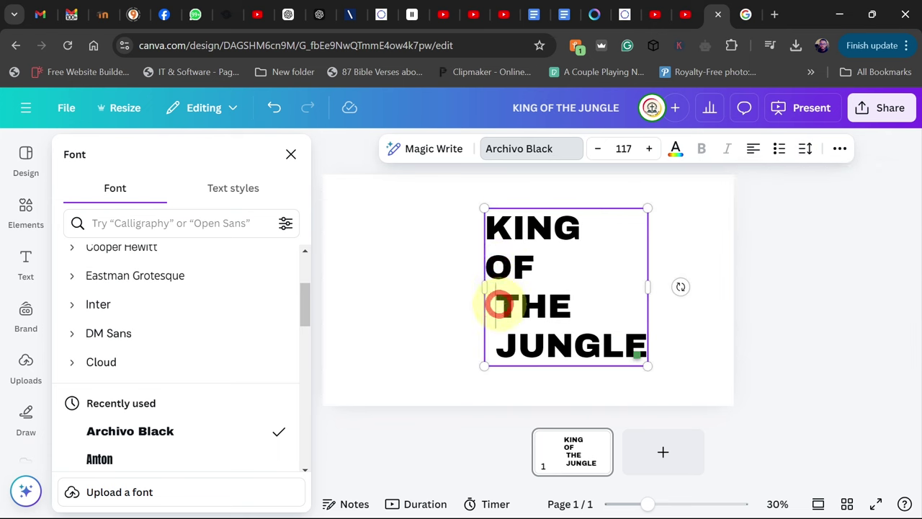
key(BackSpace)
key(BackSpace)
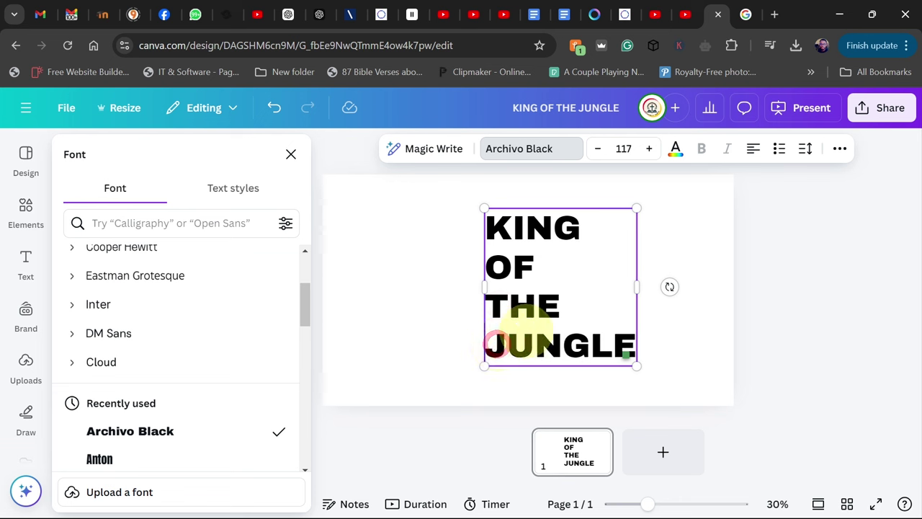
click(26, 216)
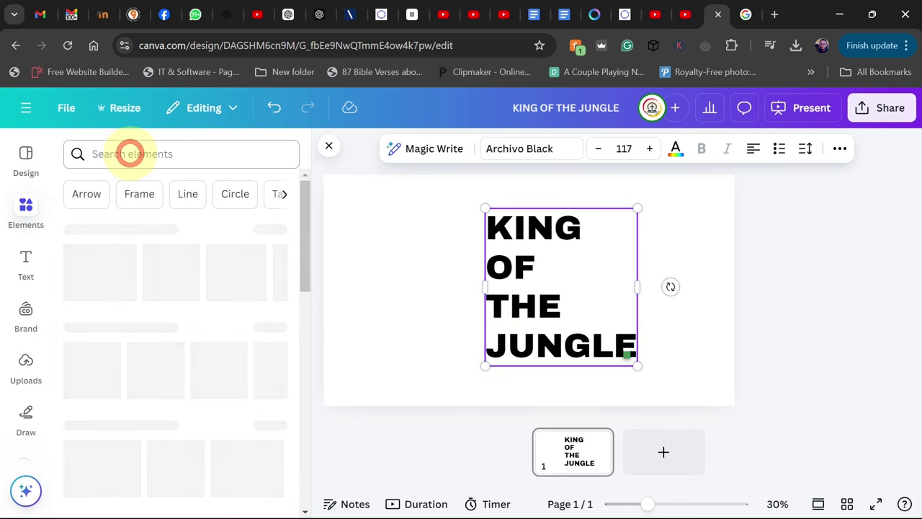
Search Elements for 'SHA' shapes and add a square to the slide
click(130, 153)
text(SHAPE)
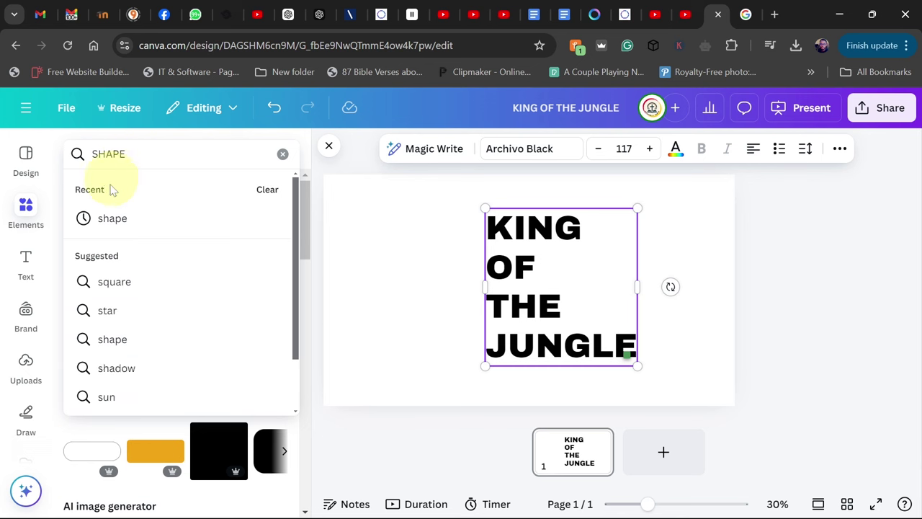
click(112, 218)
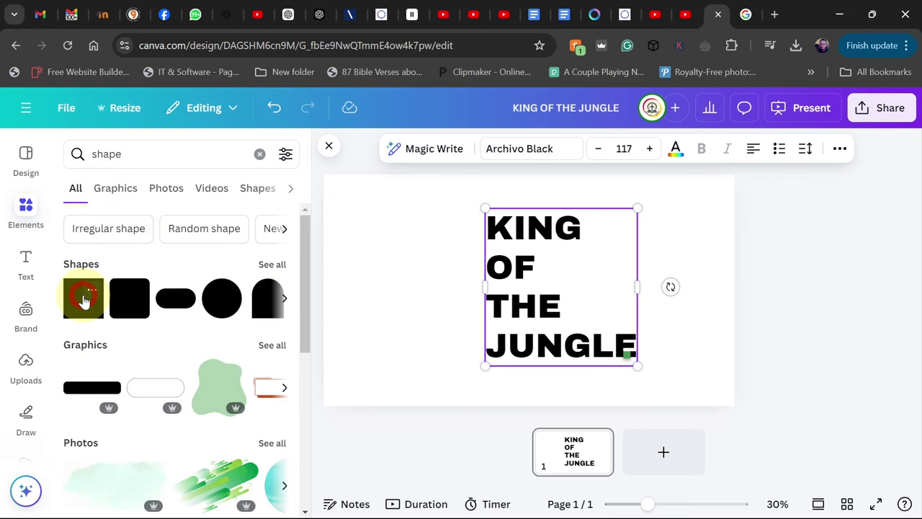
click(84, 299)
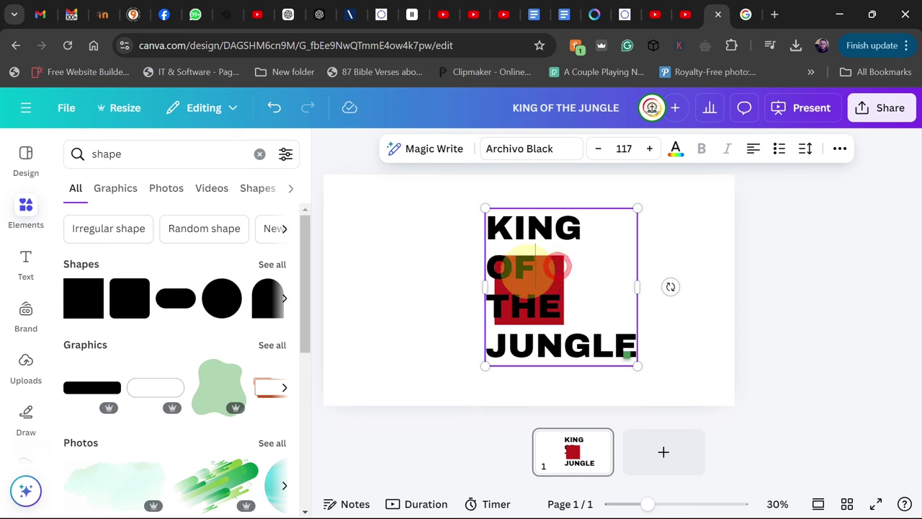
Stretch the square to cover the heading down to JUNGLE and fill it black
click(387, 274)
click(519, 278)
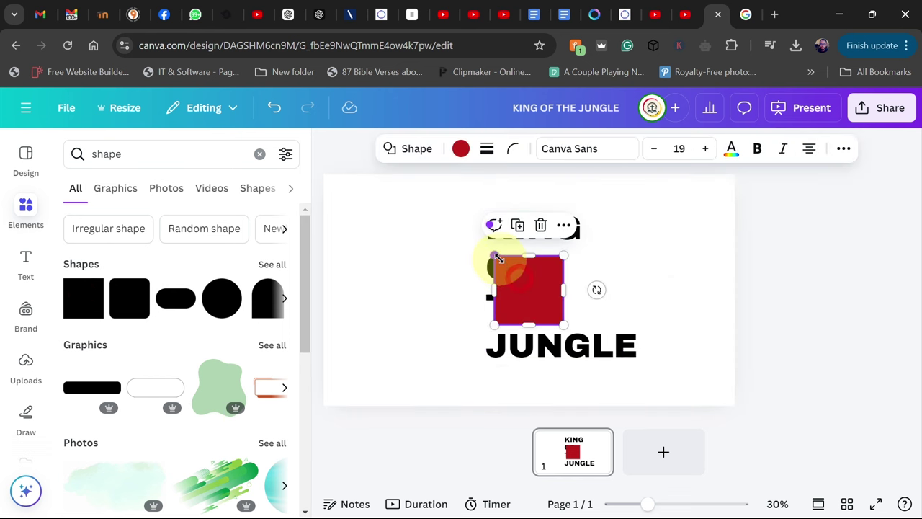
drag(495, 257, 462, 200)
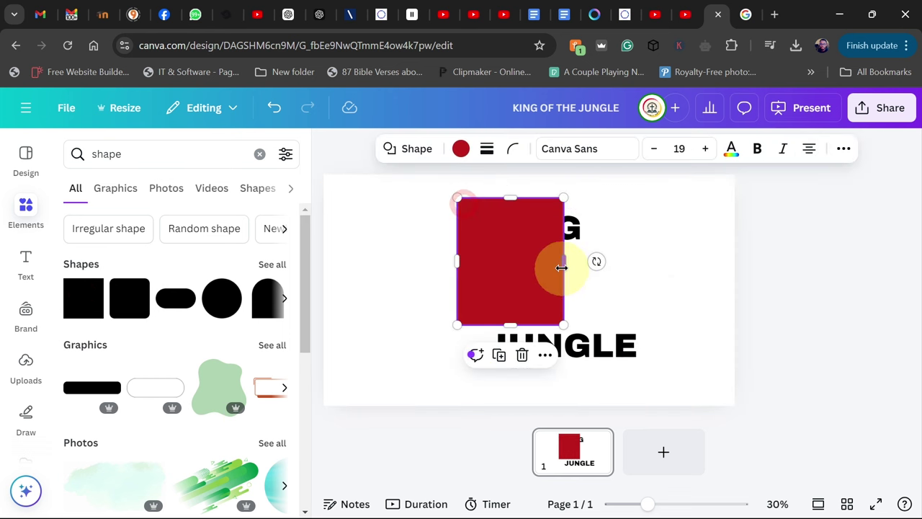
drag(562, 268, 644, 267)
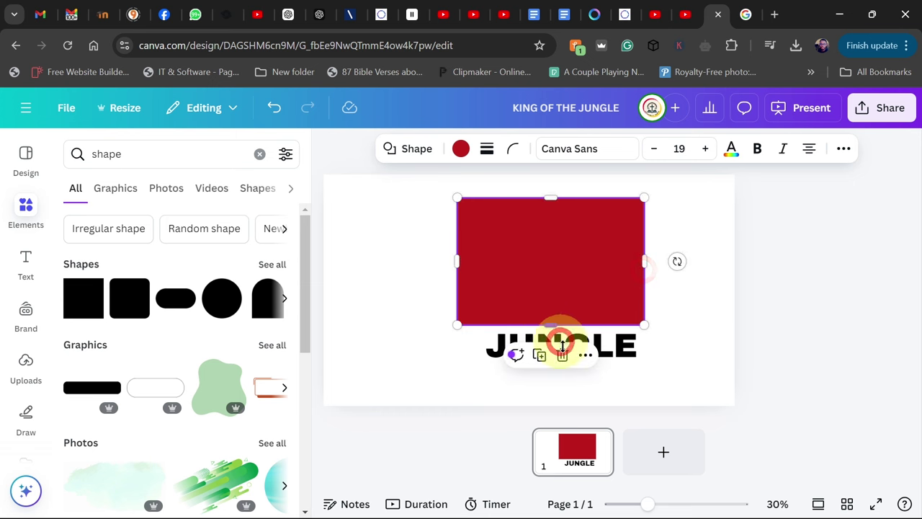
drag(563, 345, 576, 384)
click(461, 150)
click(156, 262)
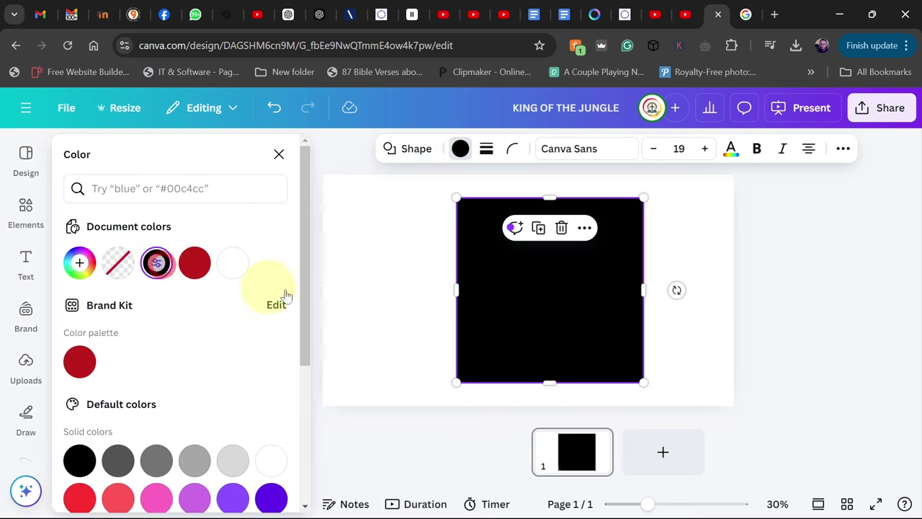
Send the black square to the back, behind the heading
right_click(529, 292)
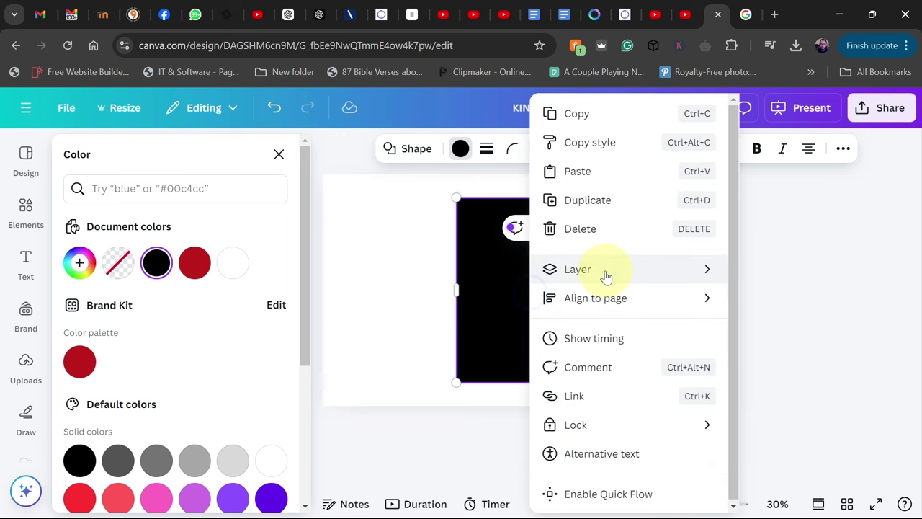
mouse_move(608, 274)
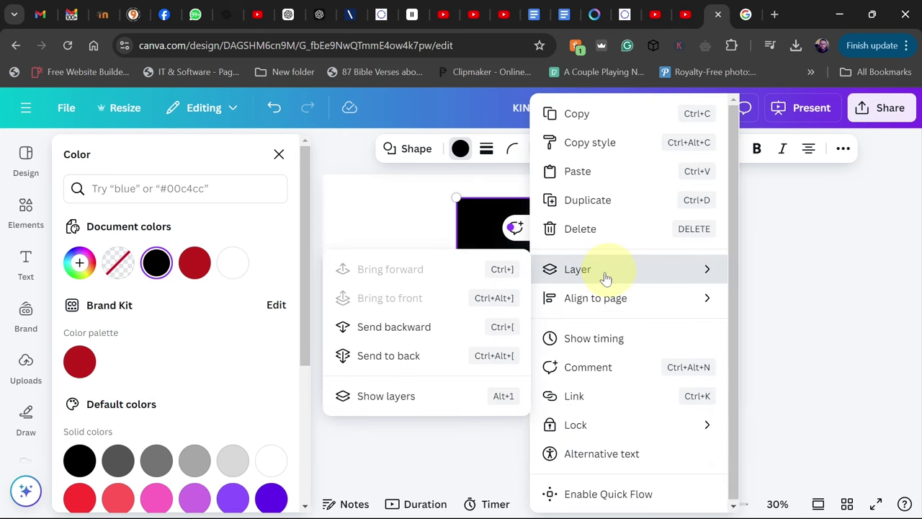
click(382, 356)
Make the heading text white and enlarge it to 125 inside the square
click(537, 286)
double_click(537, 287)
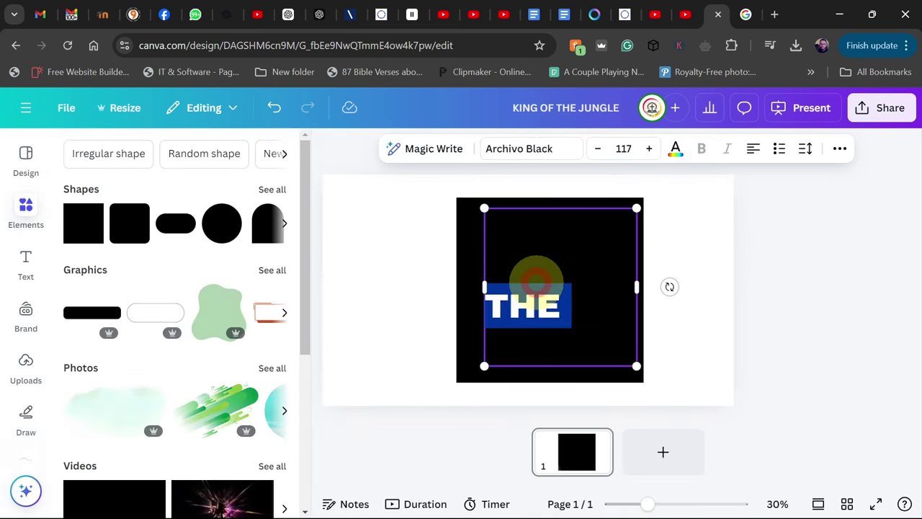
key(ctrl+a)
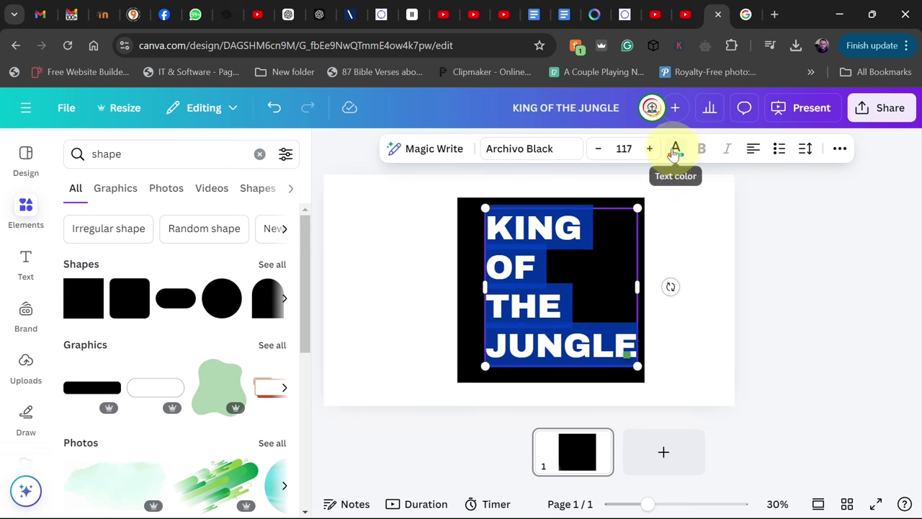
click(676, 148)
click(155, 266)
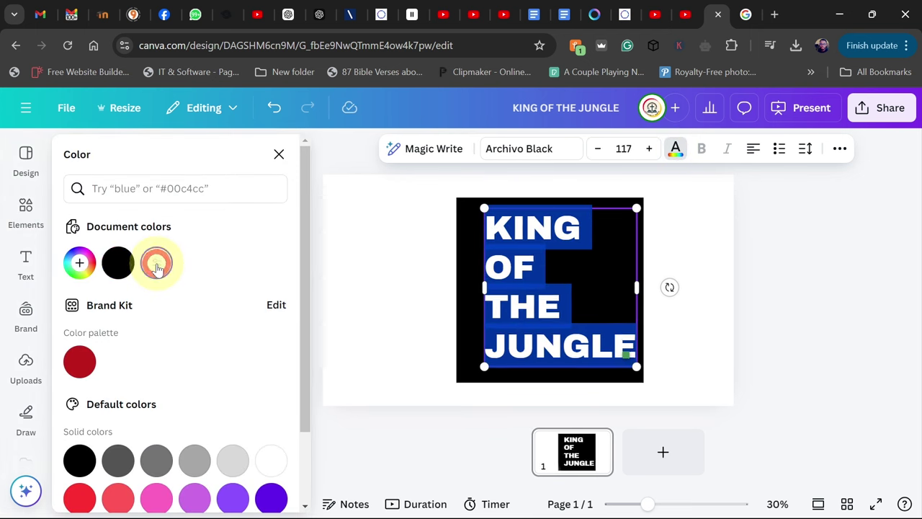
click(486, 292)
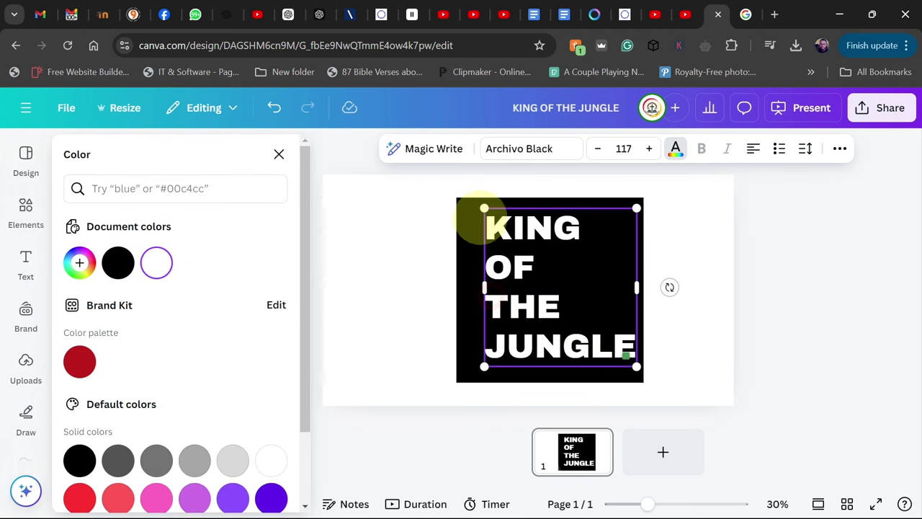
drag(484, 209, 472, 198)
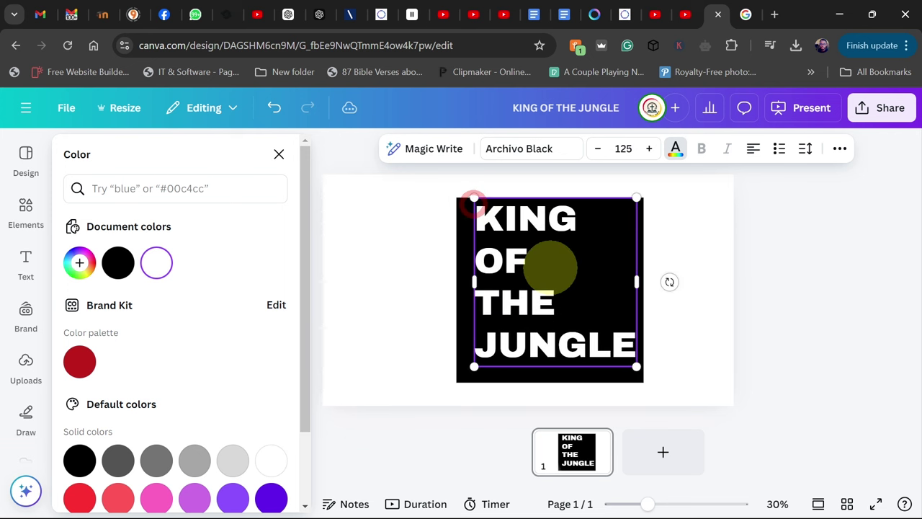
click(807, 301)
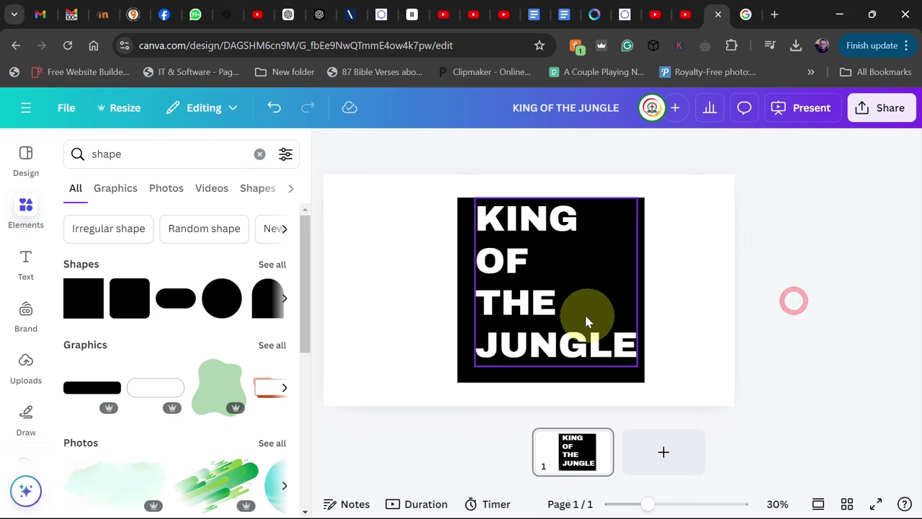
Download the KING OF THE JUNGLE design as a PNG from Share > Download
click(540, 310)
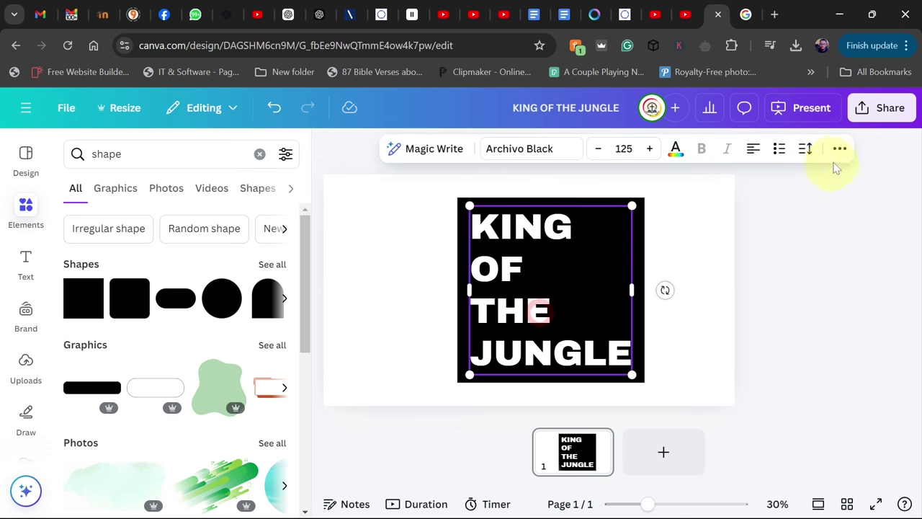
click(879, 108)
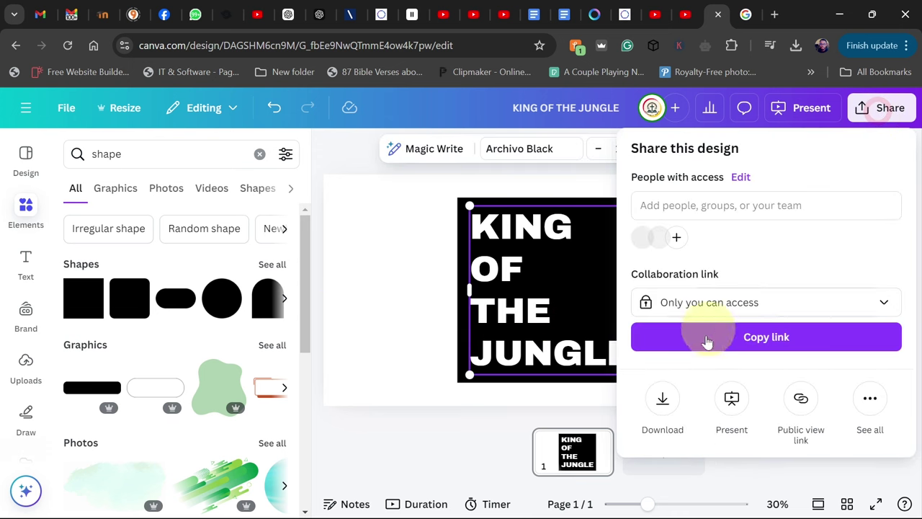
click(663, 397)
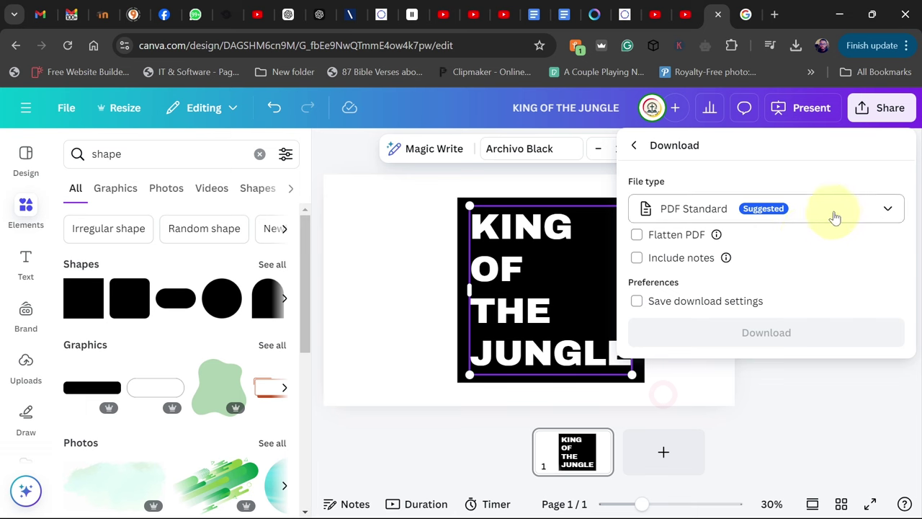
click(834, 207)
click(689, 461)
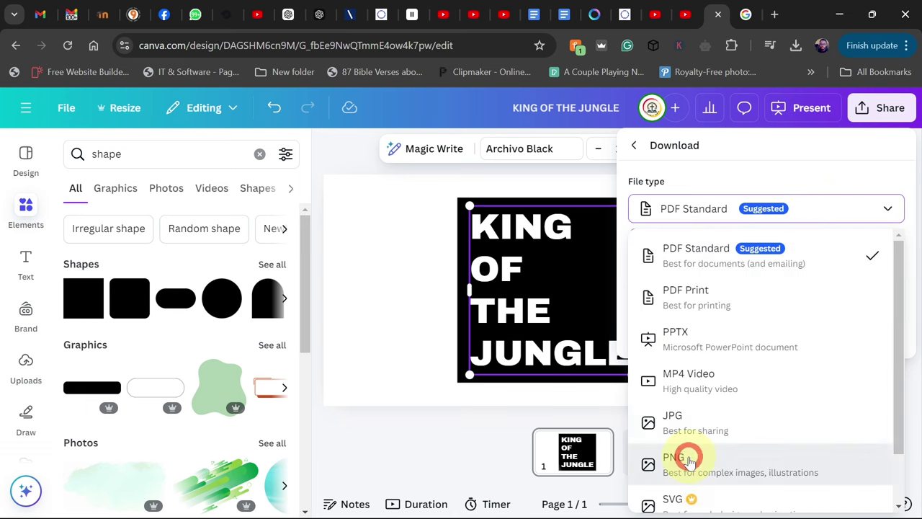
click(728, 432)
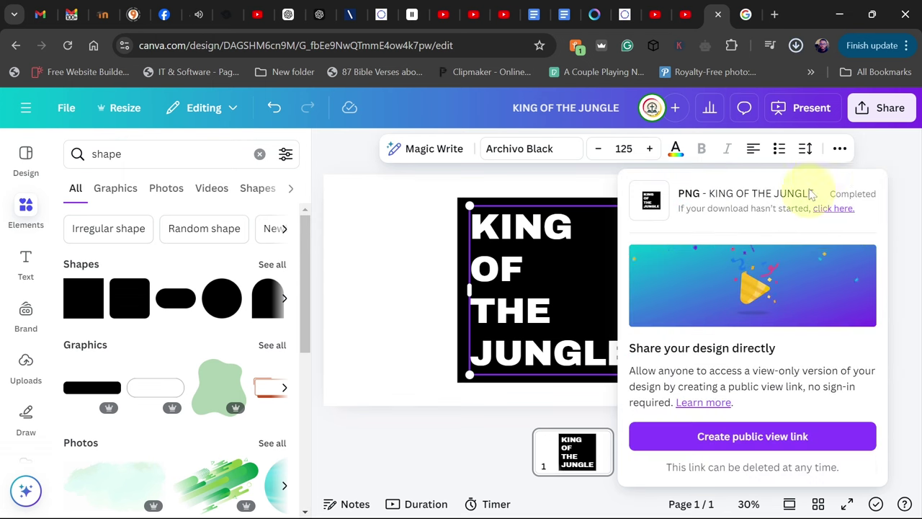
click(894, 165)
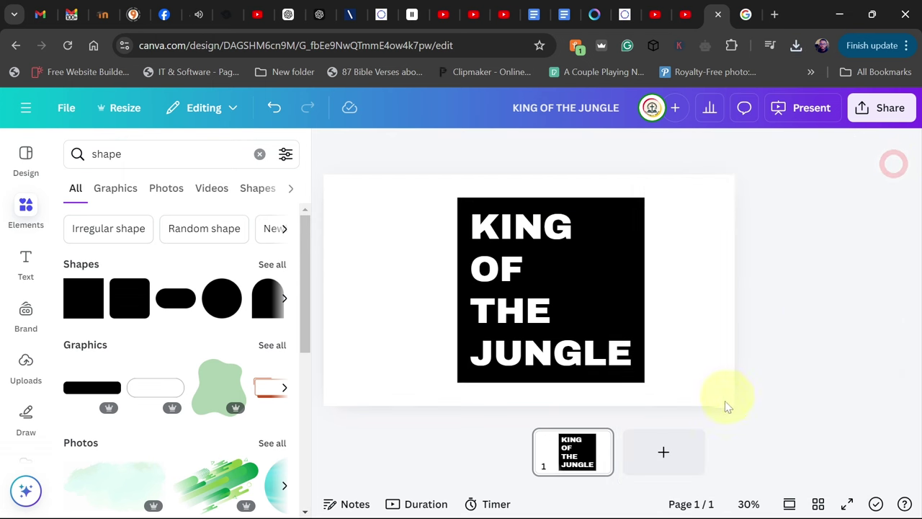
Add a blank second page and show the downloaded PNG in its Downloads folder
click(663, 451)
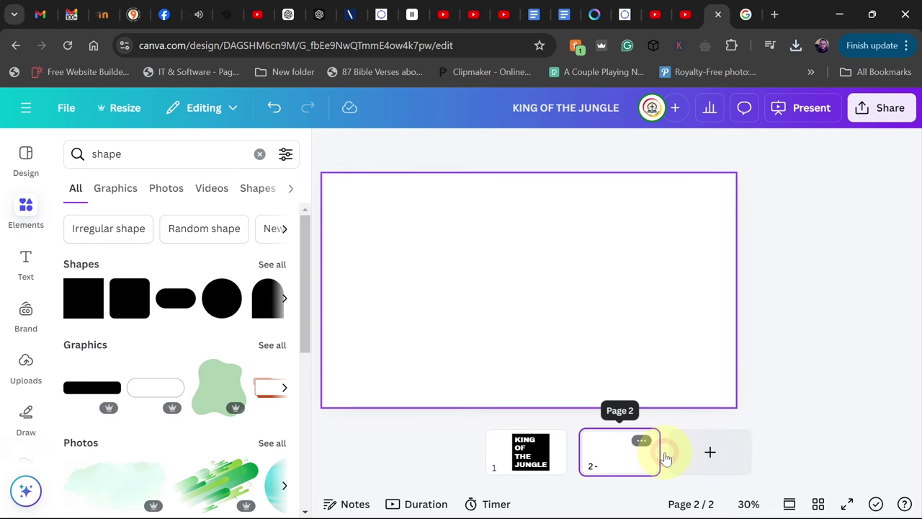
click(796, 46)
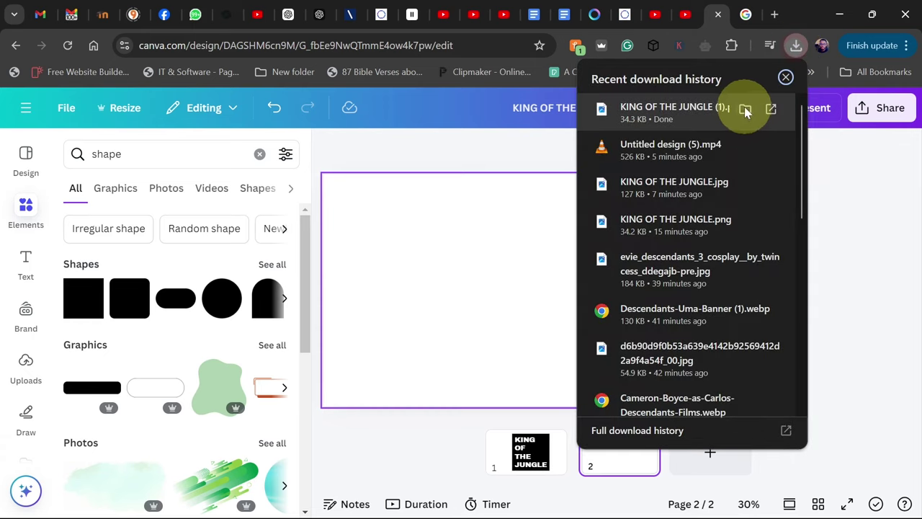
click(746, 109)
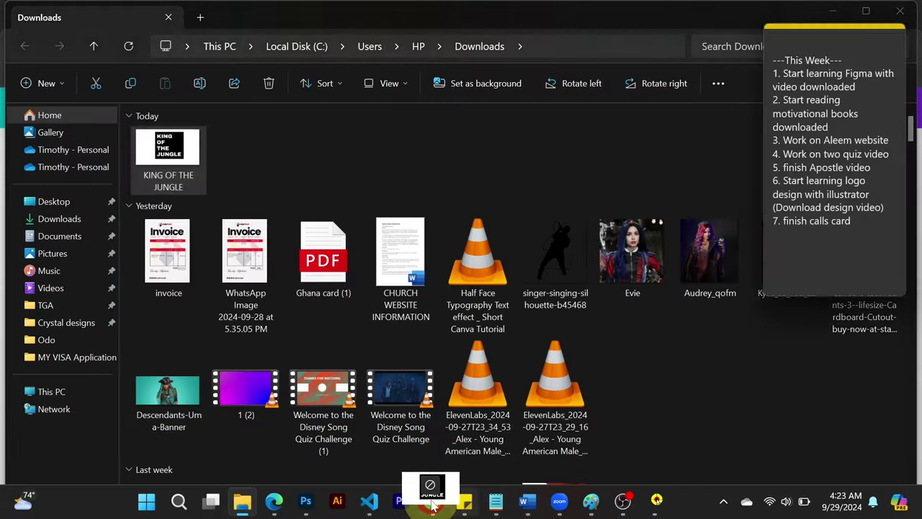
Drag the KING OF THE JUNGLE file from Downloads into the Canva editor
click(431, 502)
drag(431, 503, 133, 323)
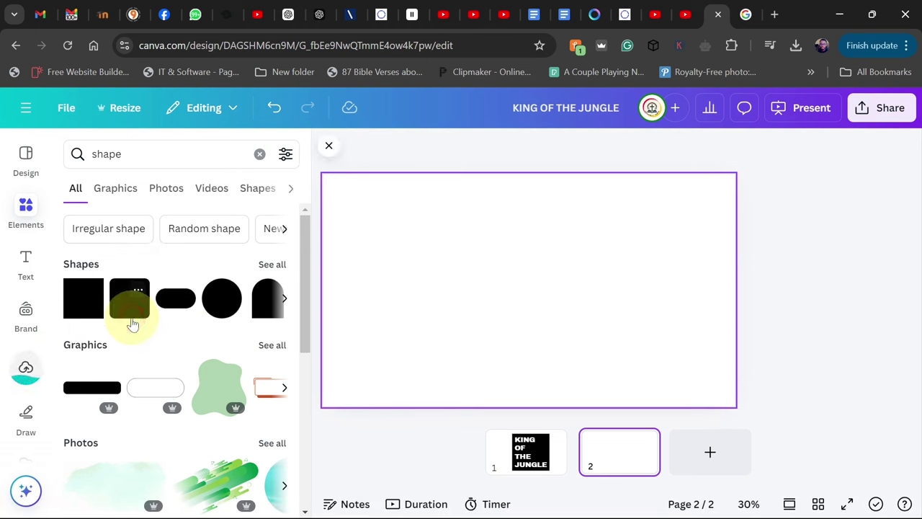
Place the uploaded KING OF THE JUNGLE image on page 2, apply BG Remover, and enlarge it
click(26, 368)
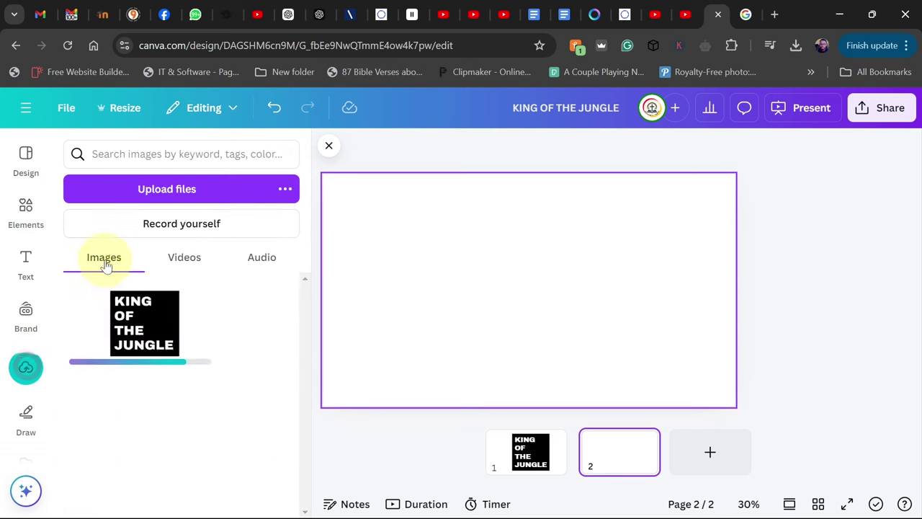
mouse_move(107, 324)
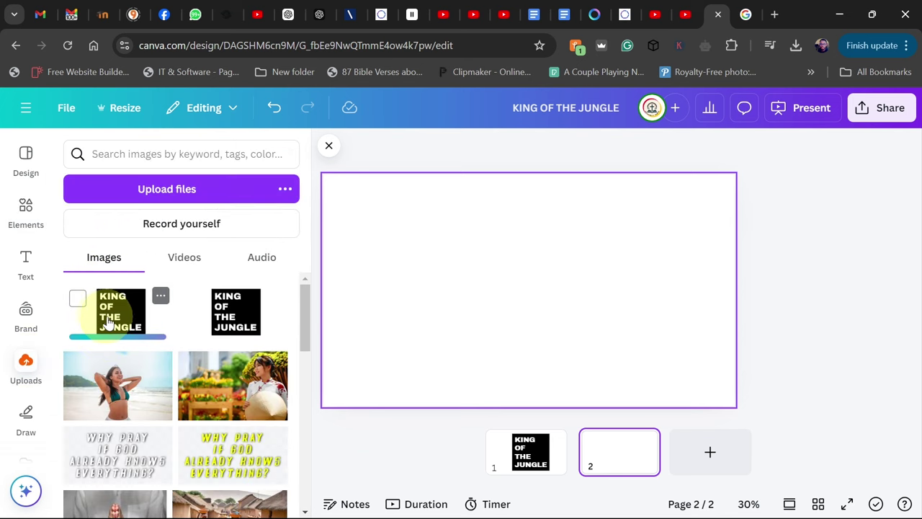
click(111, 320)
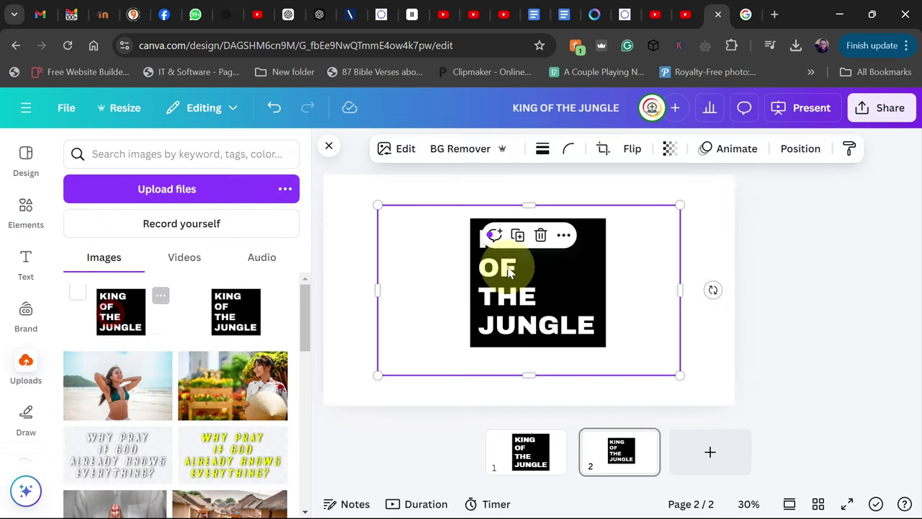
click(455, 154)
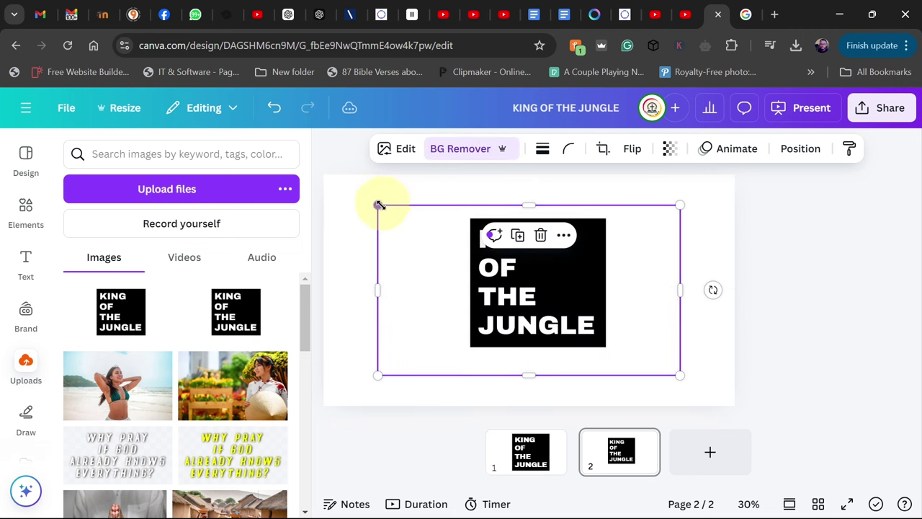
drag(374, 202, 358, 194)
click(819, 268)
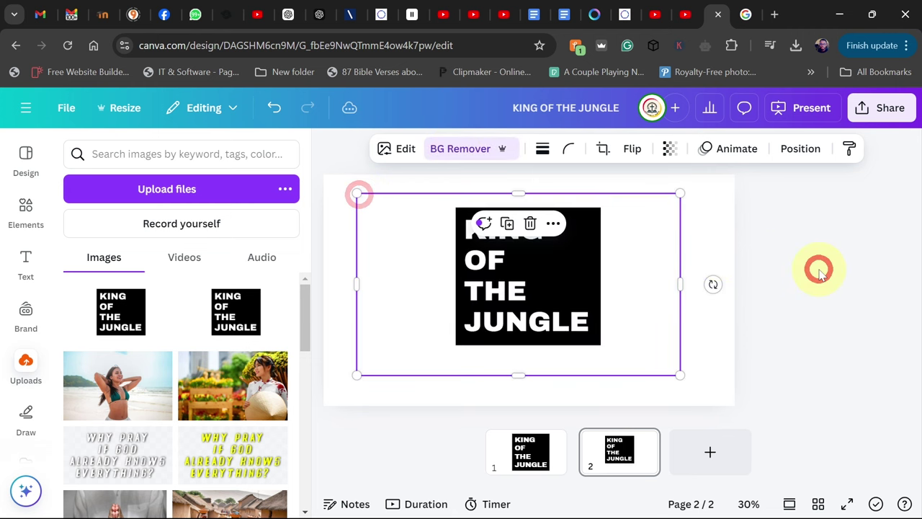
click(33, 223)
Search Elements for 'LION' and add the blue roaring lion graphic from Graphics
click(77, 154)
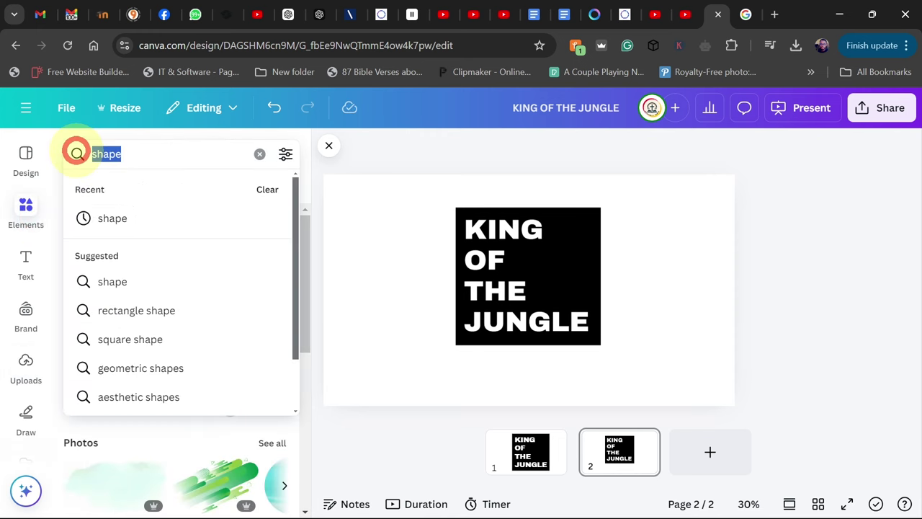
text(LION)
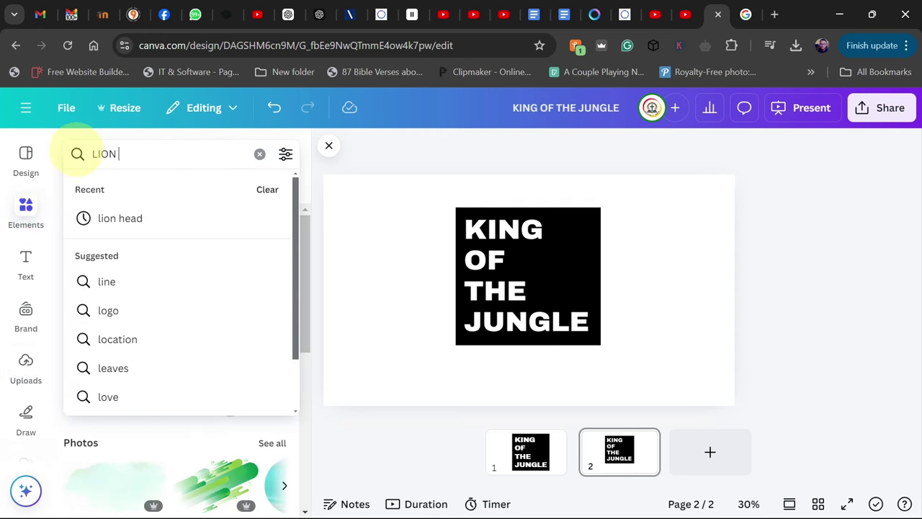
click(120, 218)
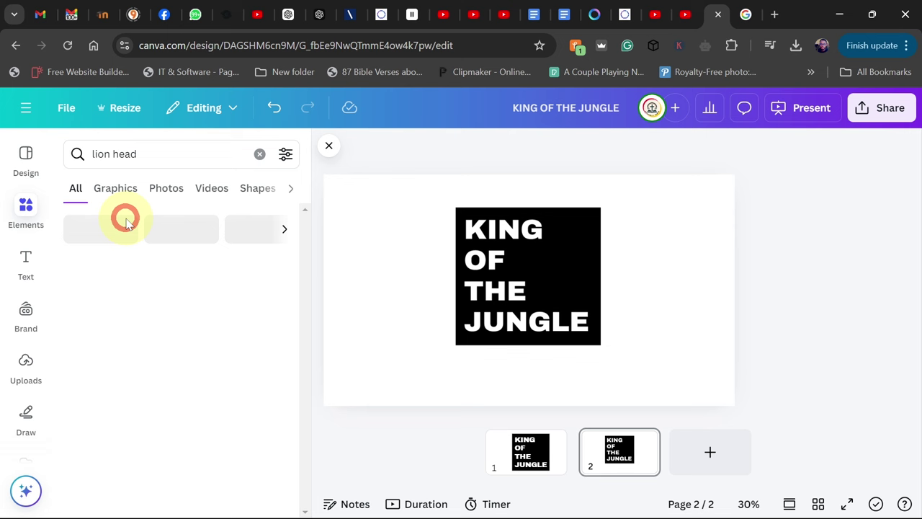
click(121, 192)
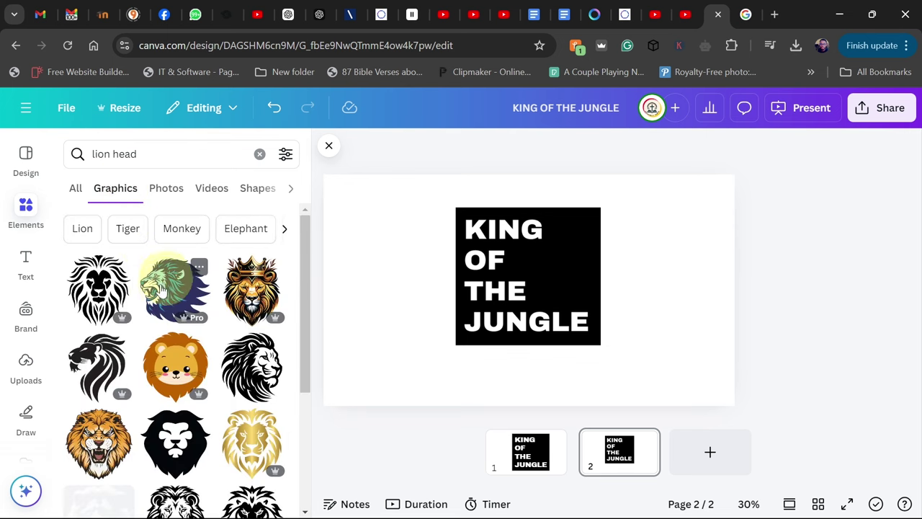
click(166, 288)
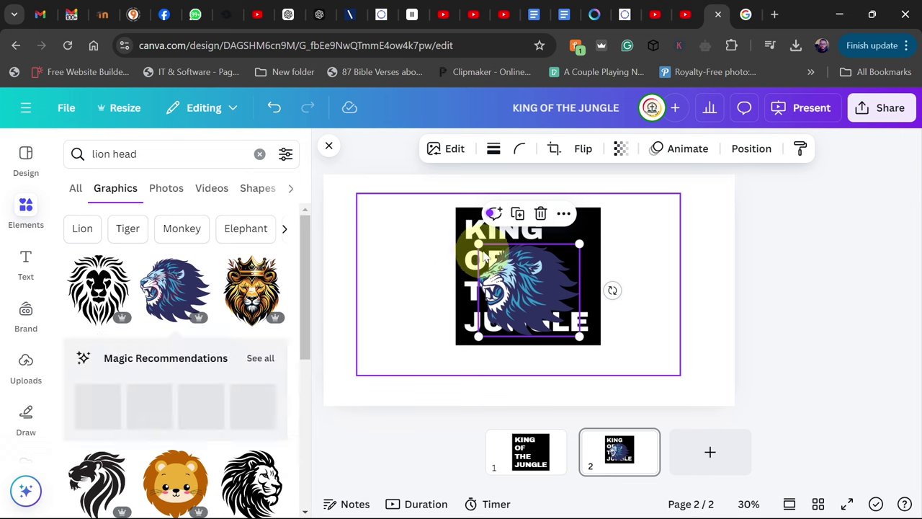
Resize the lion and position it over the left side of the title image
drag(457, 208, 371, 196)
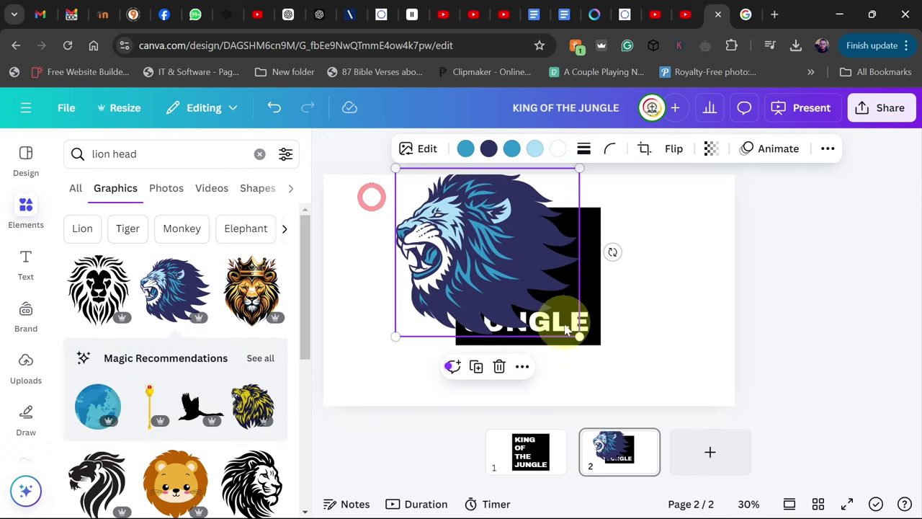
drag(579, 334, 604, 356)
drag(493, 249, 469, 273)
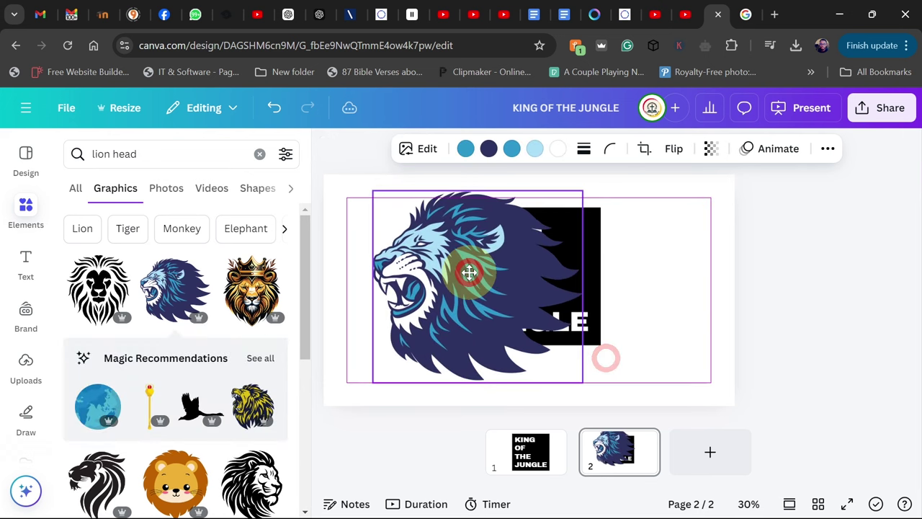
drag(582, 382, 567, 367)
right_click(437, 265)
mouse_move(439, 268)
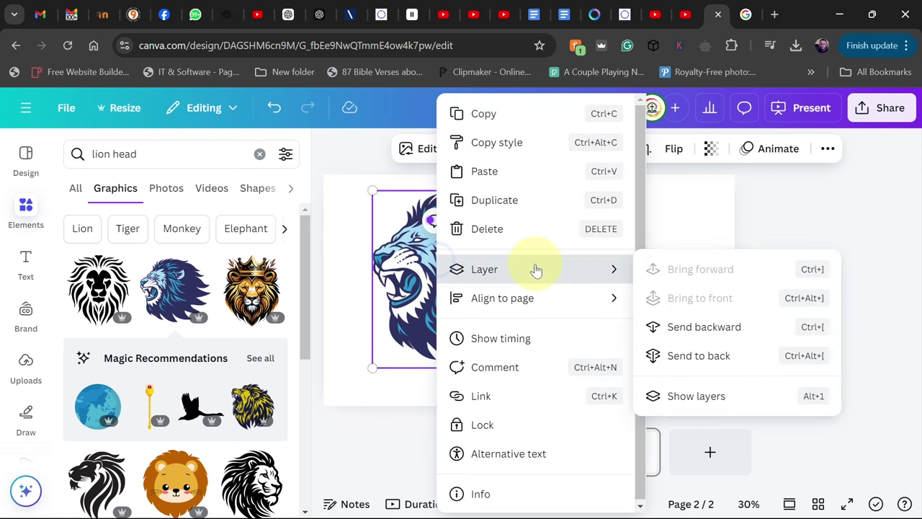
Send the lion graphic behind the title block and shrink it slightly
click(690, 356)
drag(690, 355, 356, 191)
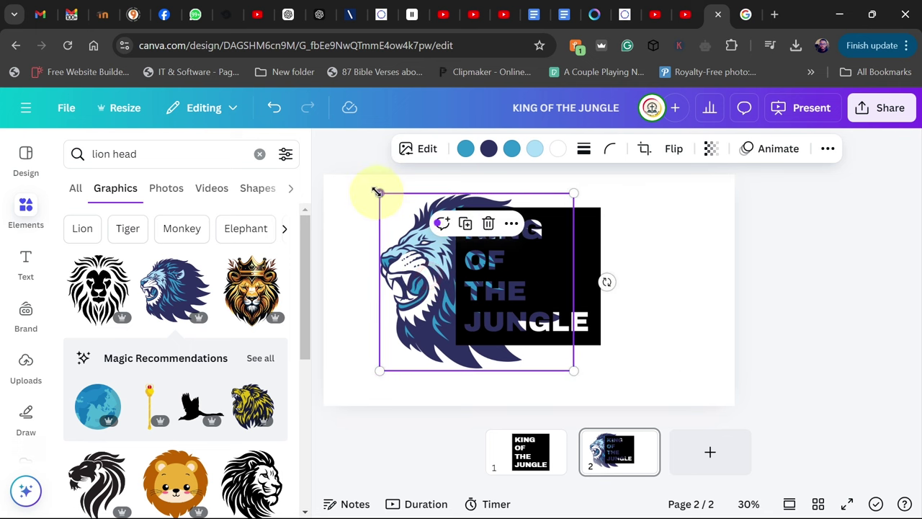
drag(379, 193, 383, 197)
Enlarge the KING OF THE JUNGLE image at both corners and nudge it into place
click(597, 221)
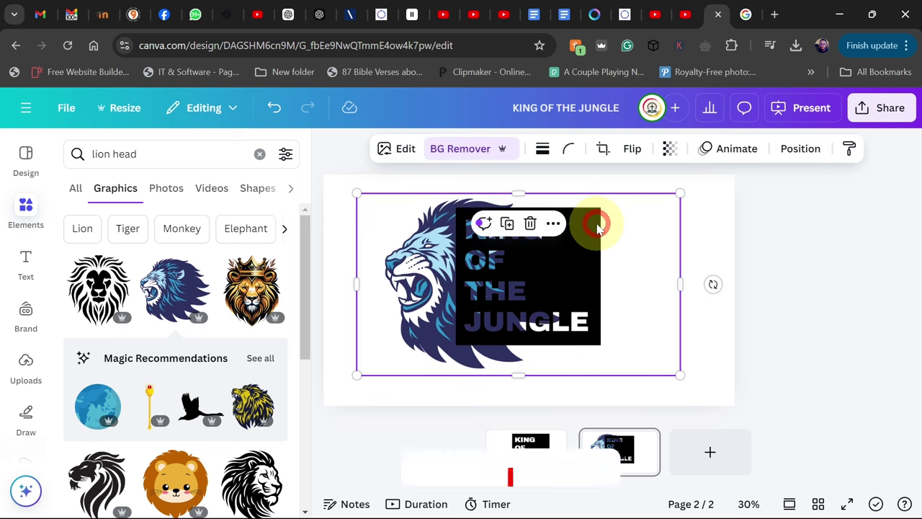
drag(358, 193, 323, 175)
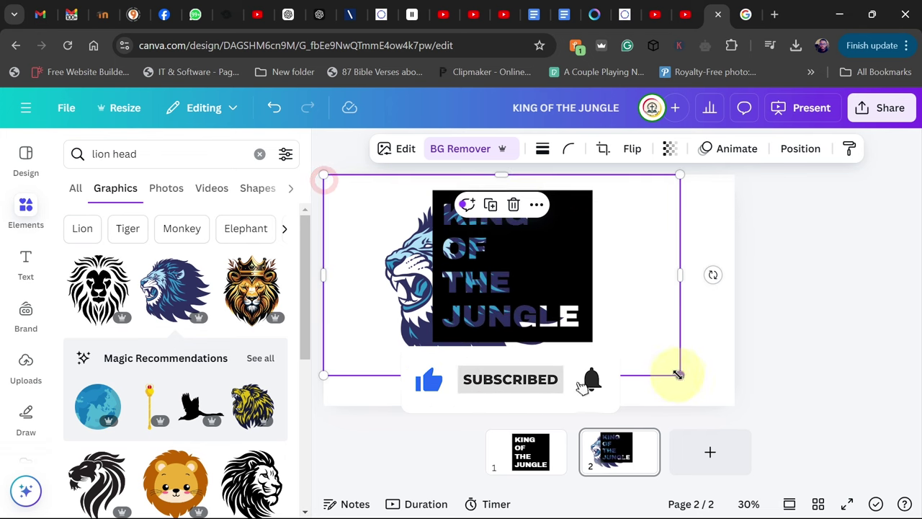
drag(679, 374, 735, 400)
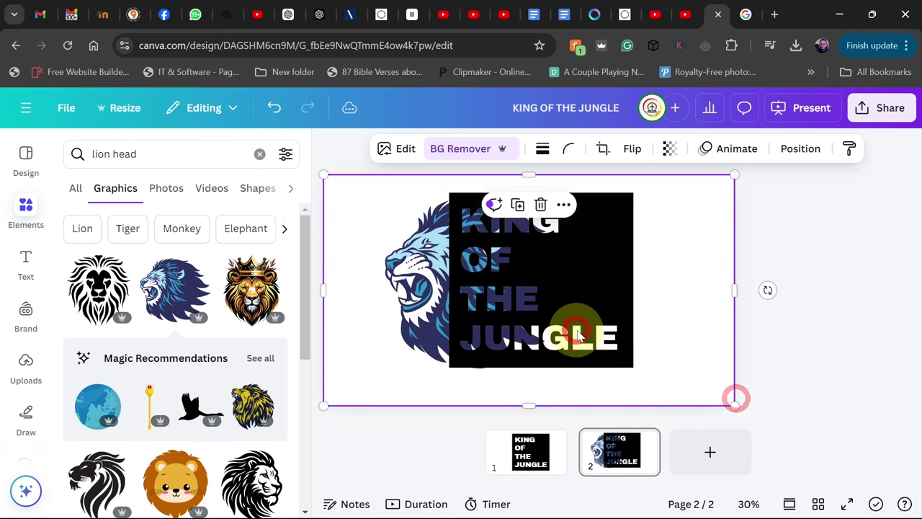
drag(577, 335, 590, 339)
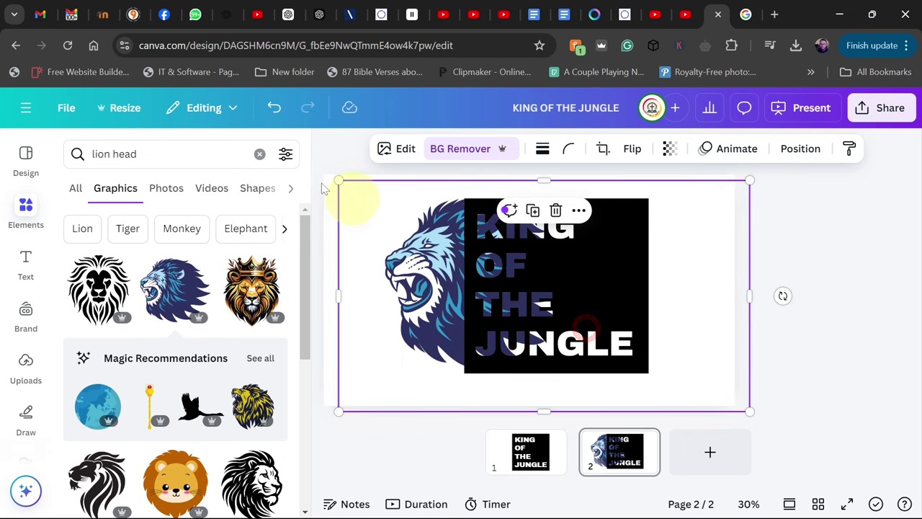
drag(331, 178, 324, 176)
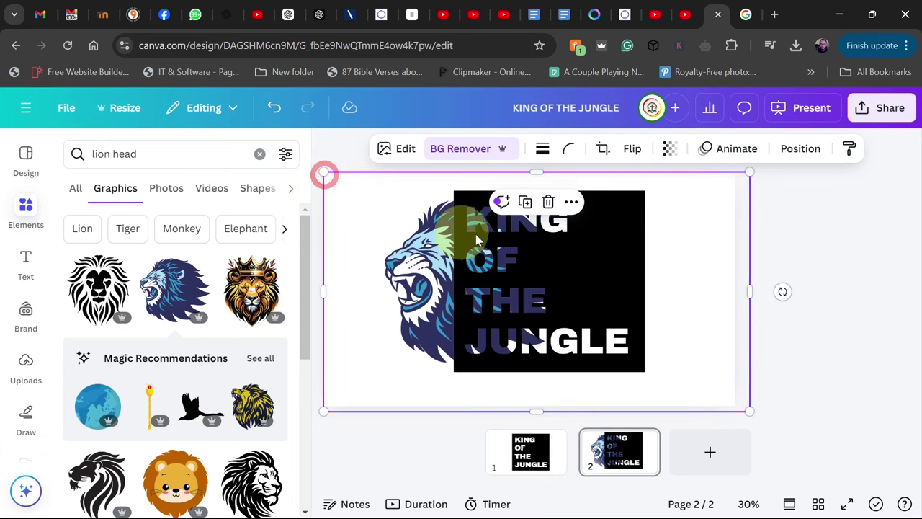
drag(500, 241, 505, 247)
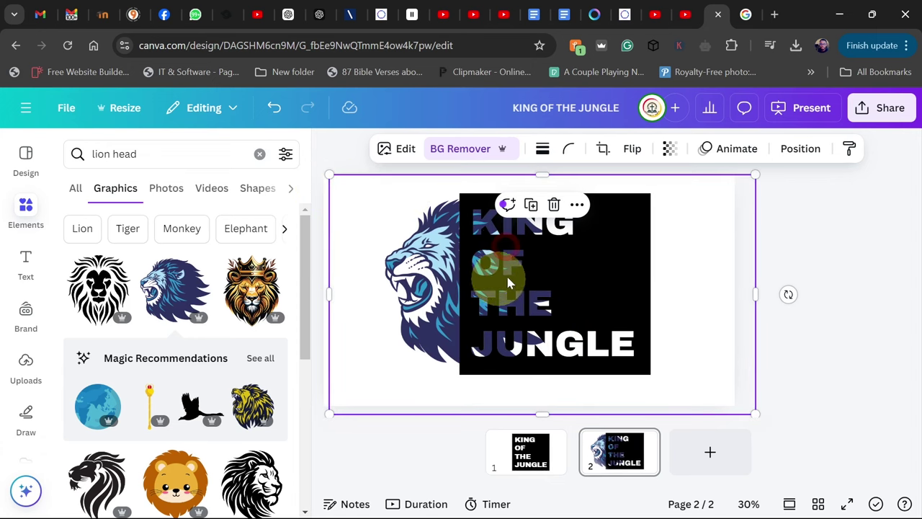
Apply a custom Duotone to the title image with white shadows, removing the black background
click(406, 154)
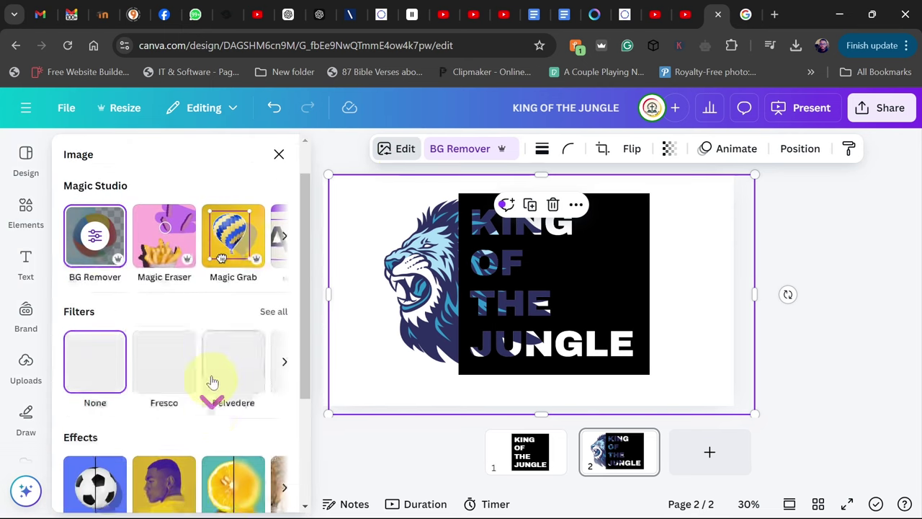
scroll(208, 381, down, 2)
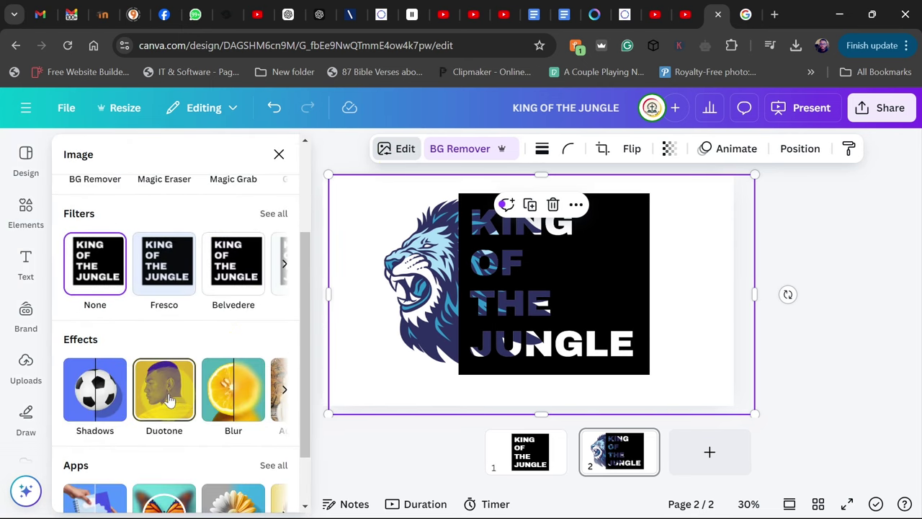
click(167, 391)
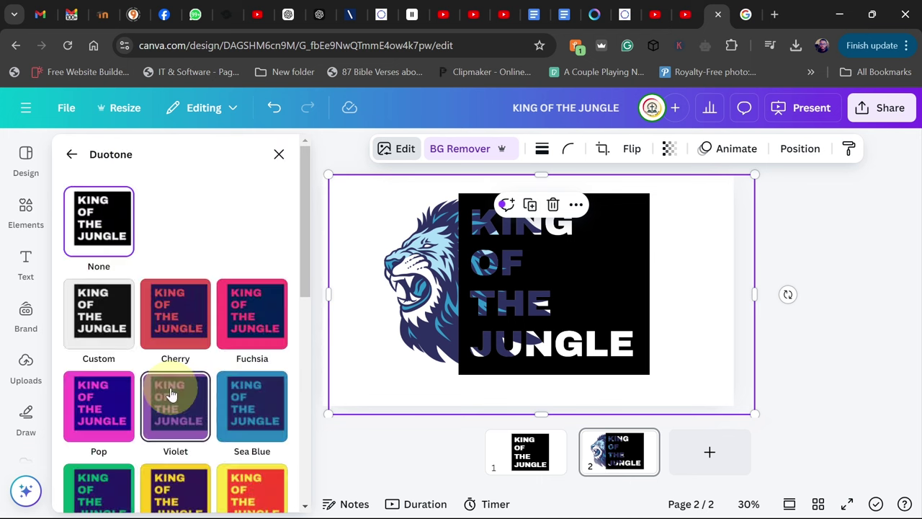
click(98, 317)
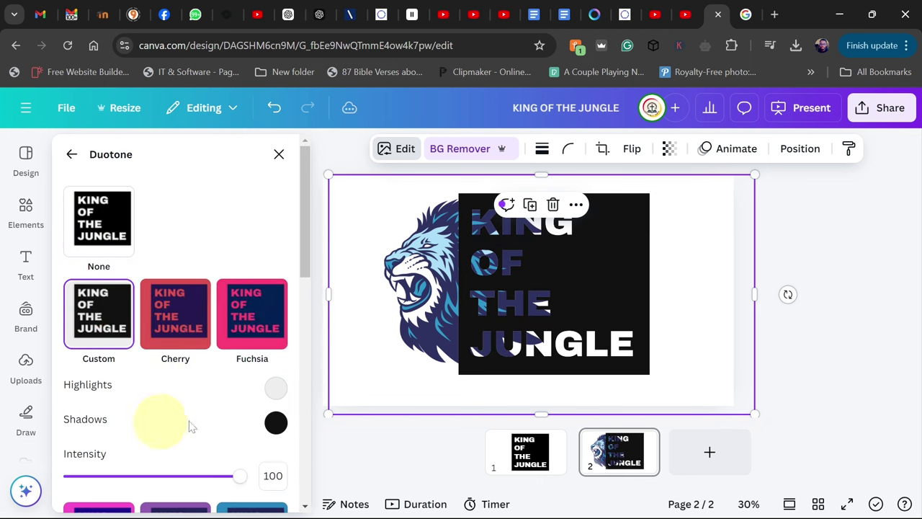
click(276, 425)
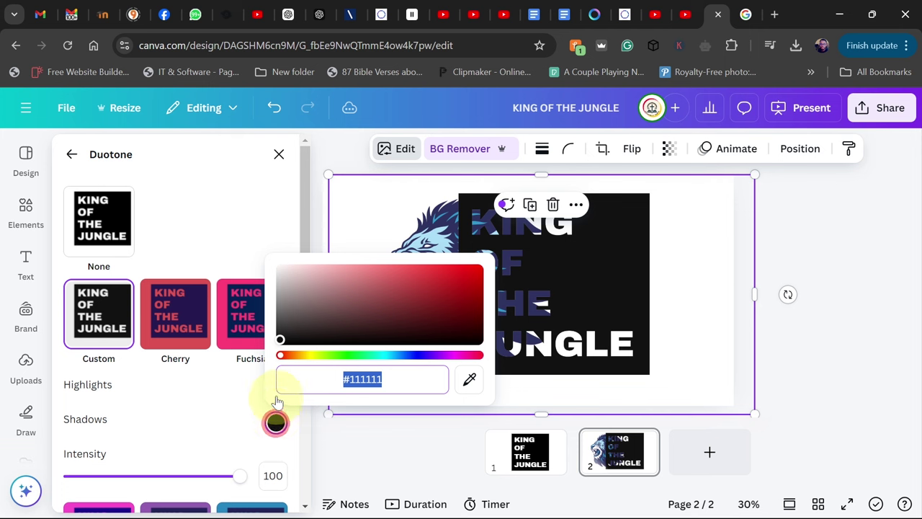
click(282, 335)
drag(282, 335, 271, 259)
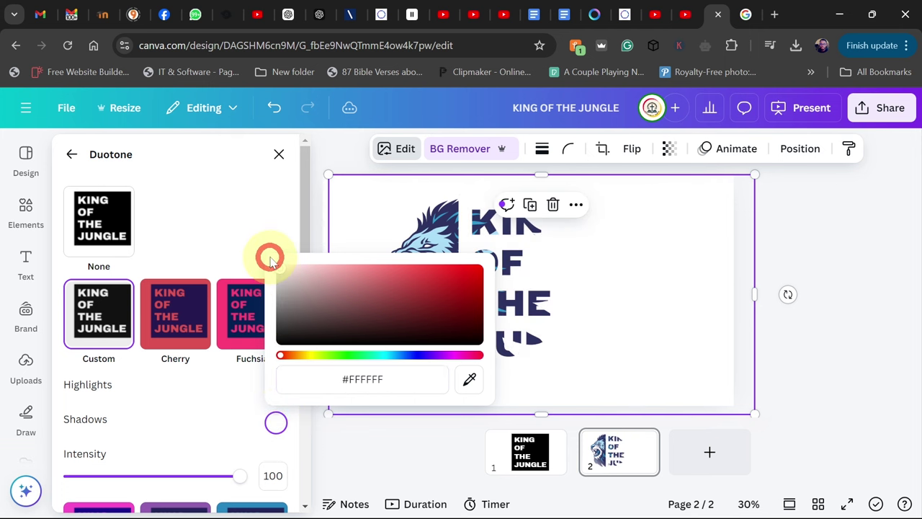
click(507, 228)
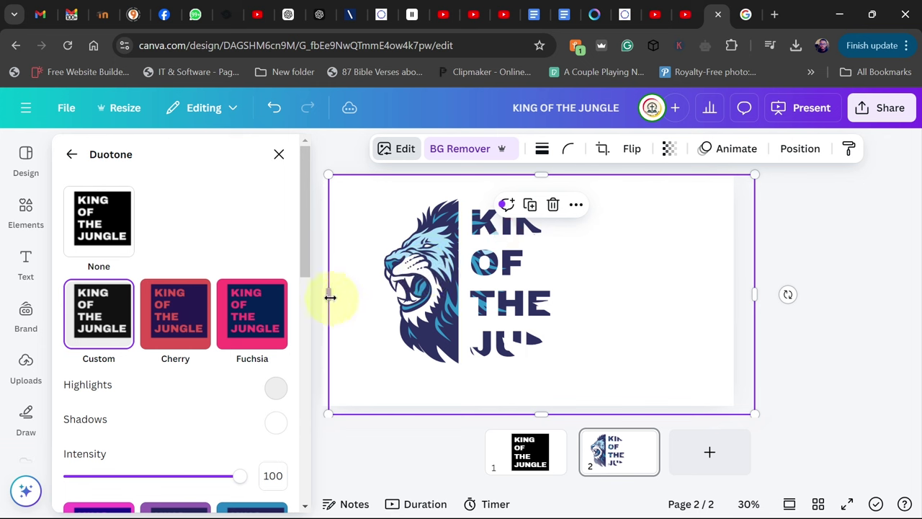
Crop the title image's left edge to the lion, and trim its right and bottom
drag(344, 301, 464, 281)
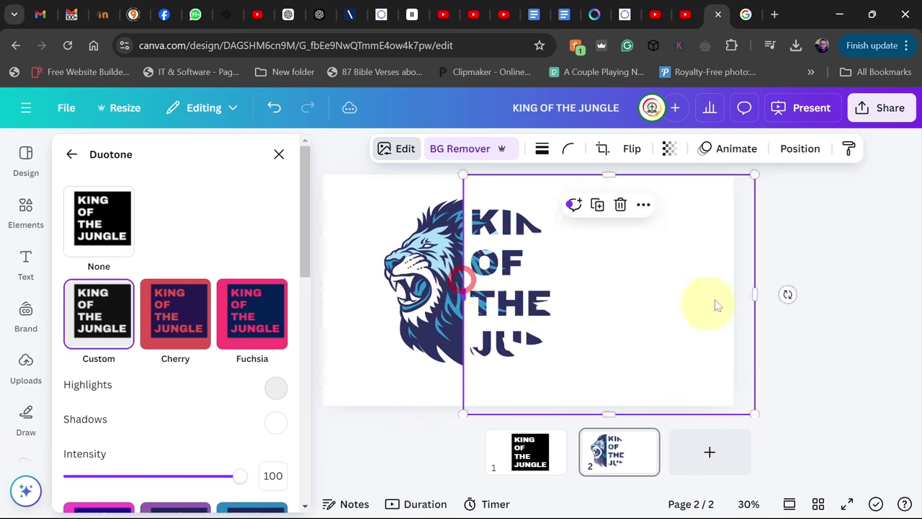
drag(755, 295, 611, 284)
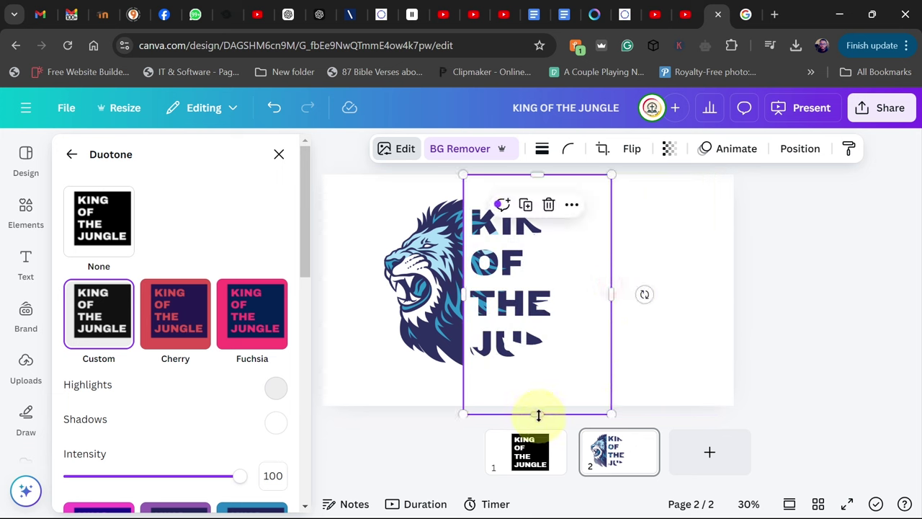
drag(535, 403, 534, 391)
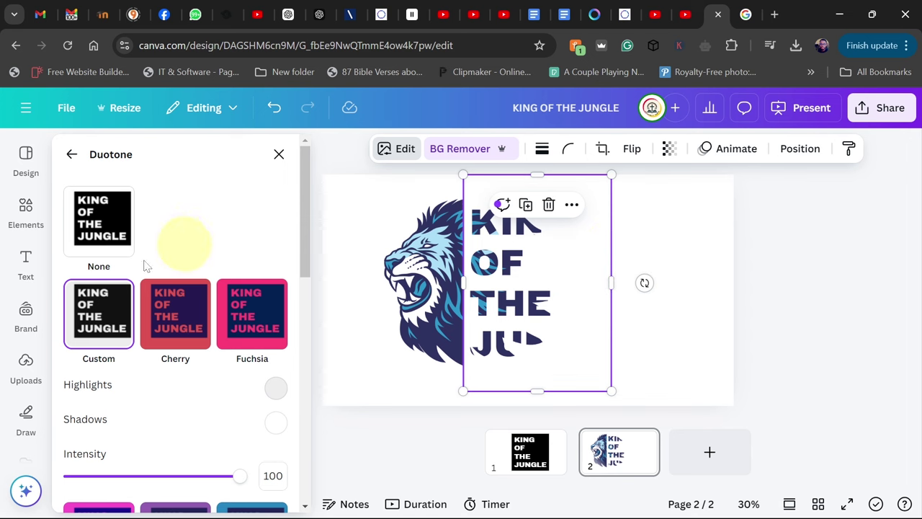
click(15, 225)
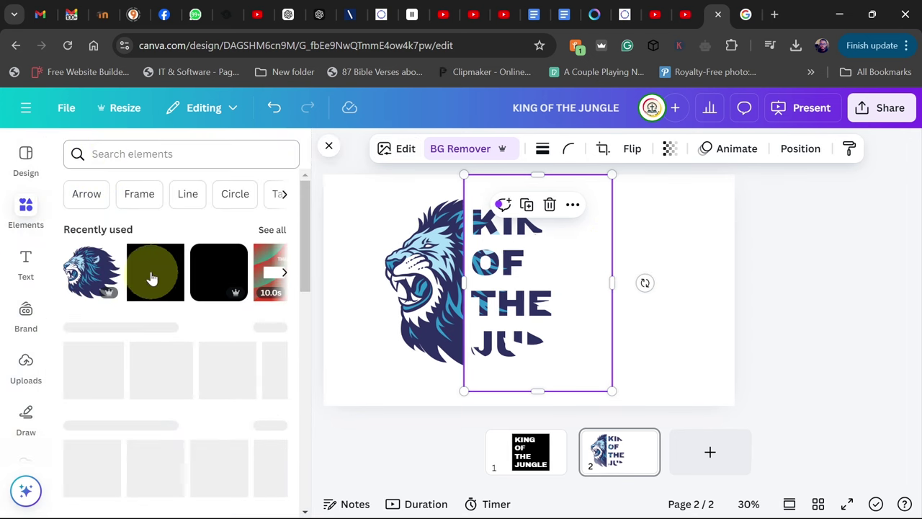
Add a dark square shape and stretch it into a tall rectangle over the lettering
click(146, 268)
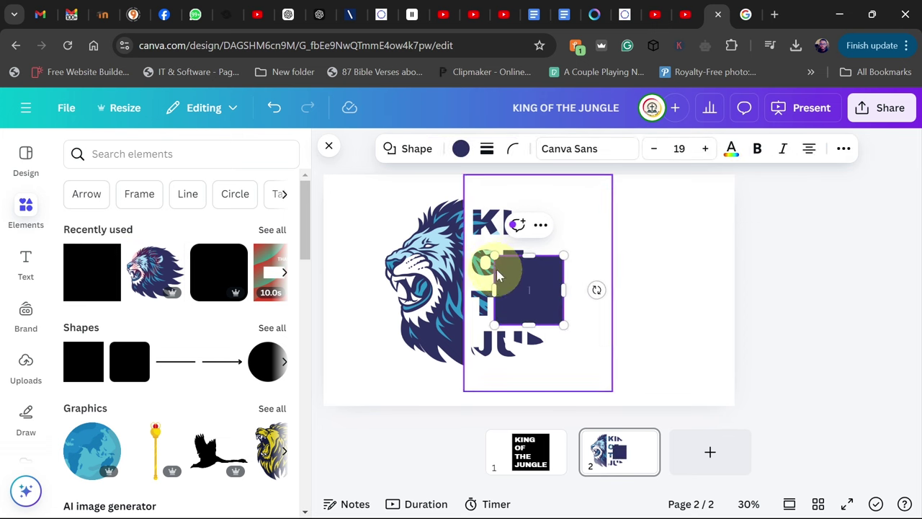
drag(483, 257, 453, 186)
drag(509, 325, 512, 371)
drag(563, 278, 605, 278)
drag(521, 371, 526, 382)
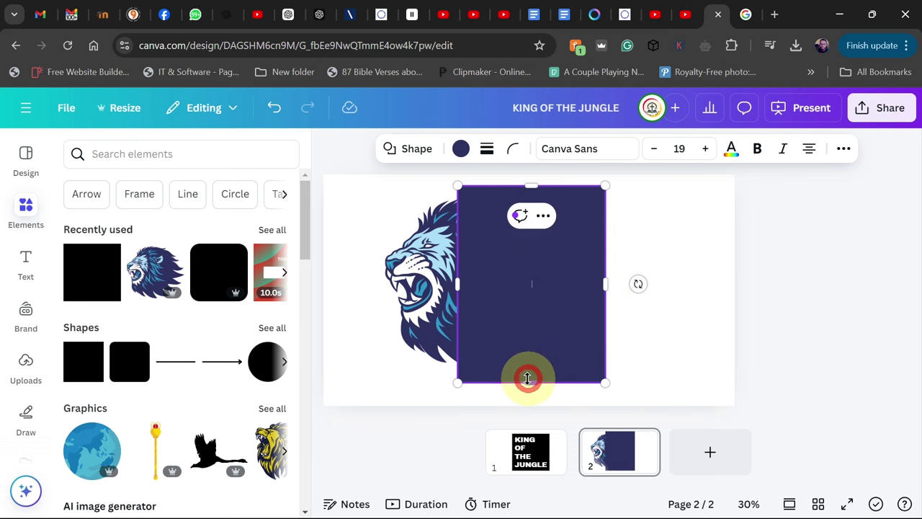
Change the rectangle's fill from navy to the lighter blue in Document colors
click(462, 149)
click(193, 266)
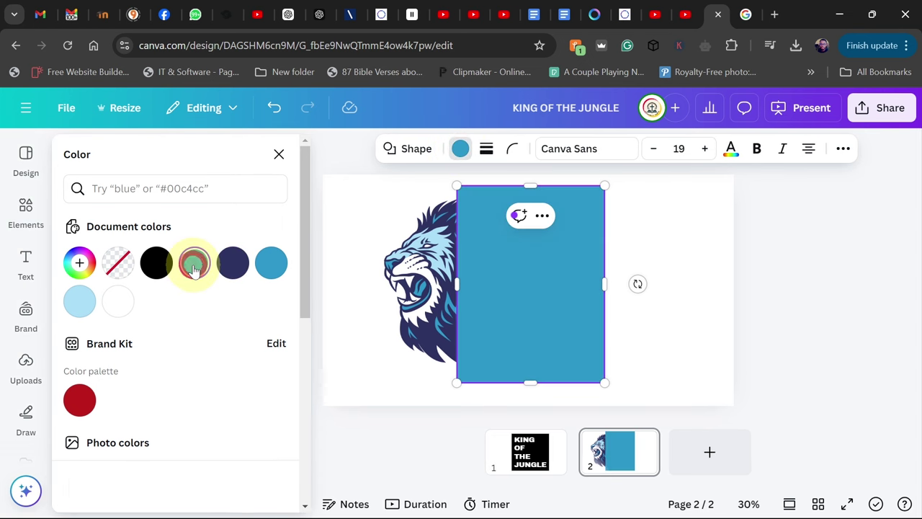
right_click(517, 266)
Send the light-blue rectangle to the back, then resize its edges to sit behind the lettering
mouse_move(569, 273)
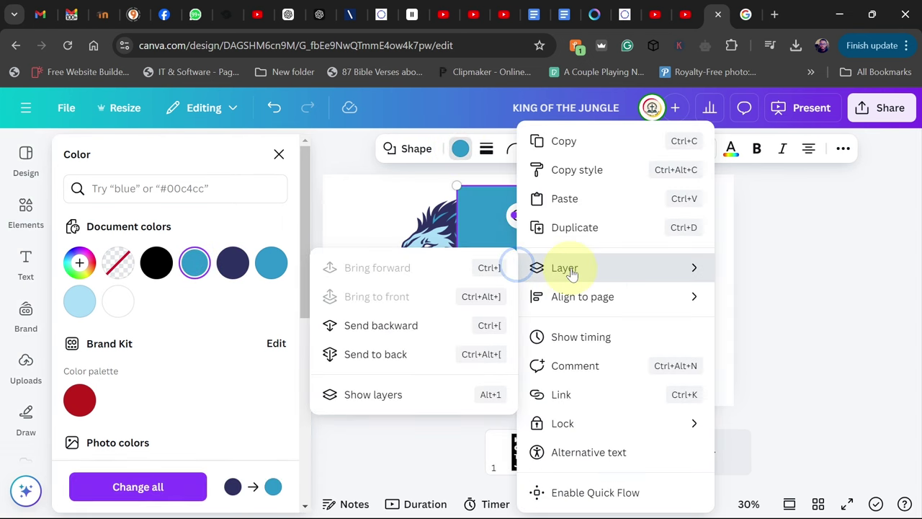
click(385, 353)
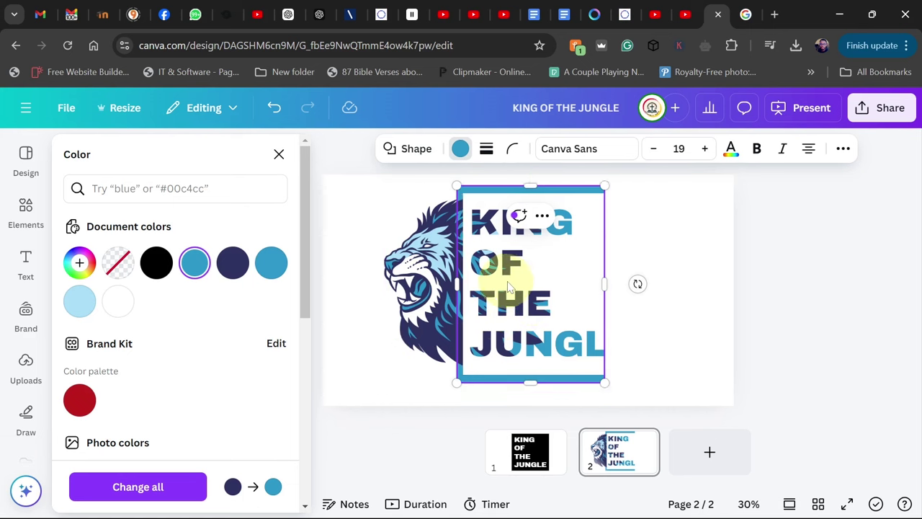
drag(532, 183, 532, 189)
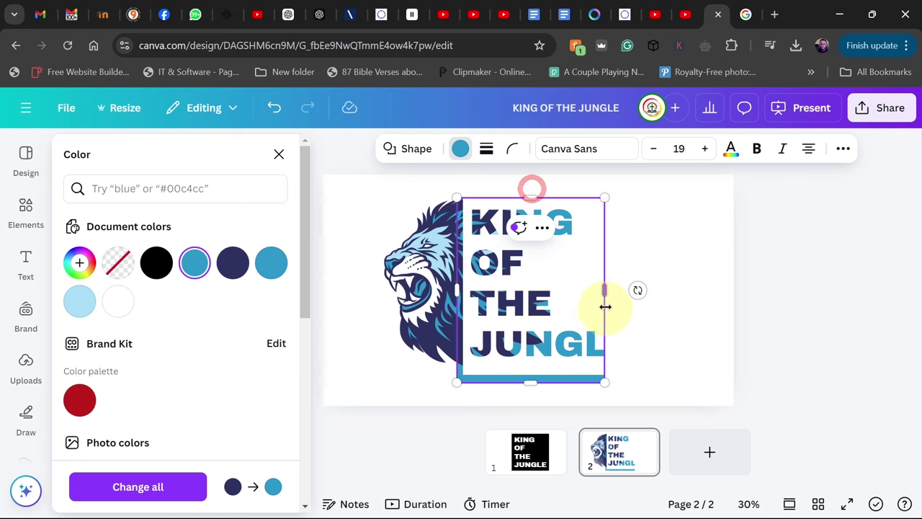
mouse_move(606, 296)
mouse_down()
mouse_move(622, 299)
mouse_move(612, 299)
mouse_up()
drag(534, 380, 535, 371)
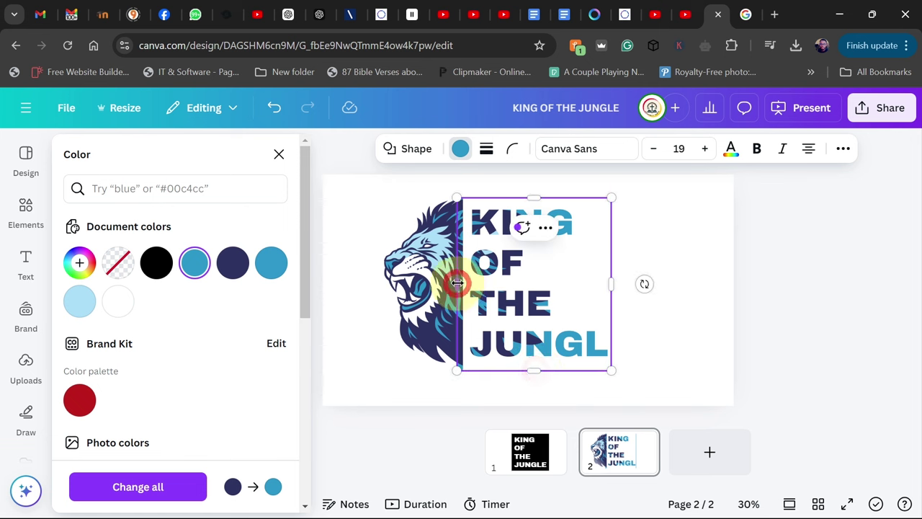
drag(457, 282, 466, 281)
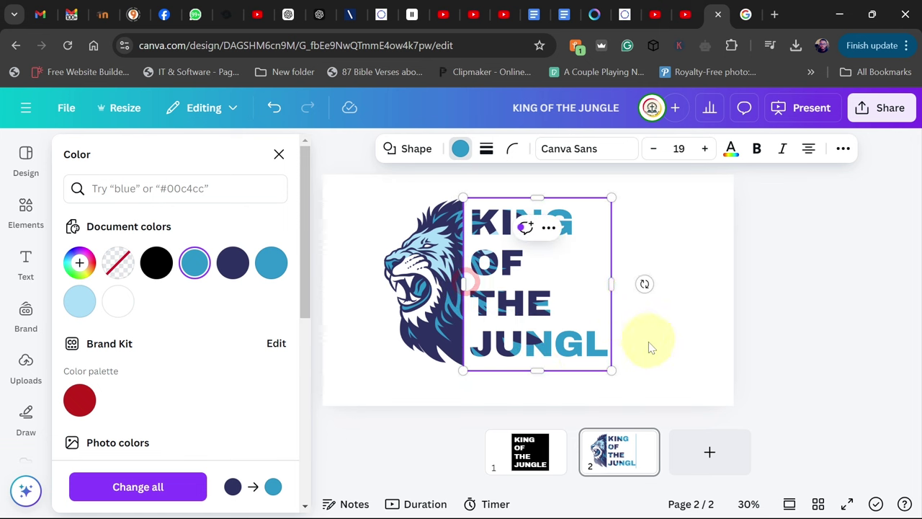
drag(612, 286, 635, 286)
click(591, 283)
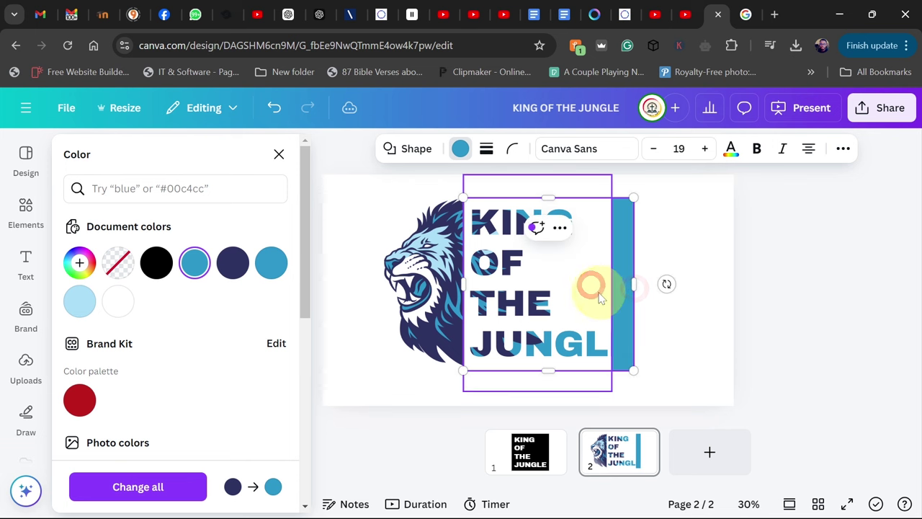
Widen the lettering image rightward until JUNGLE fully shows, then marquee-select the lion and lettering
click(577, 278)
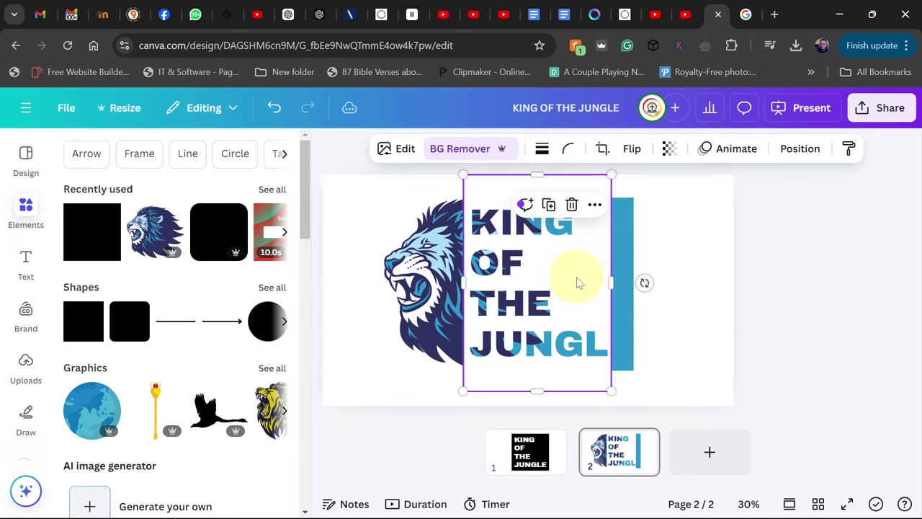
click(617, 283)
drag(616, 282, 640, 283)
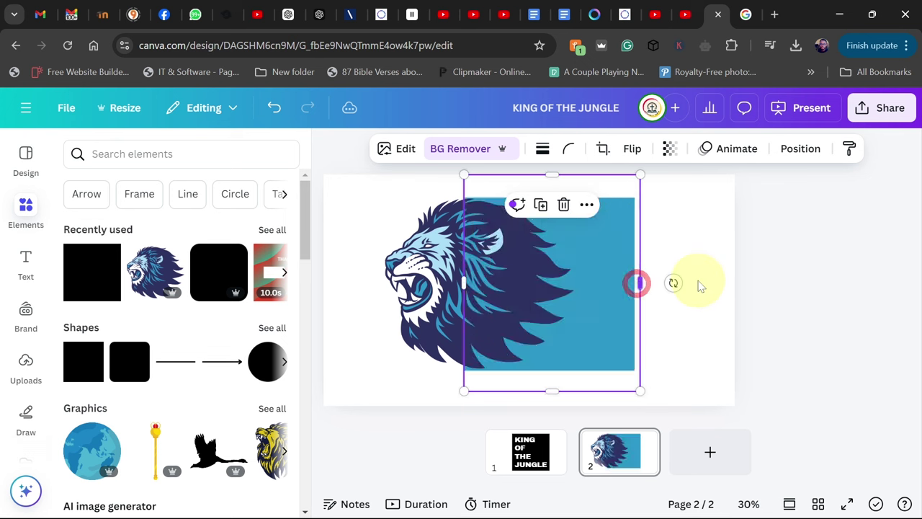
click(699, 279)
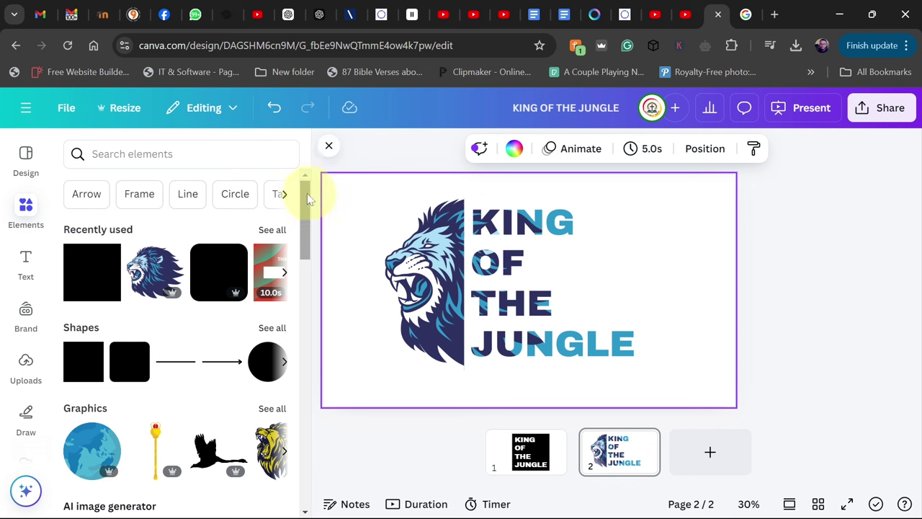
drag(328, 193, 724, 398)
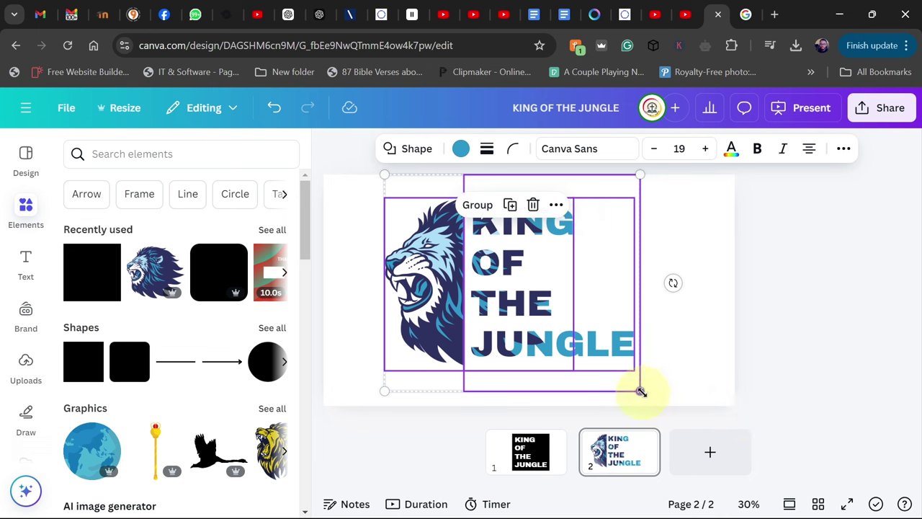
Scale the lion and lettering up together, align them to the page bottom, and reselect them
drag(641, 391, 675, 397)
drag(570, 341, 574, 337)
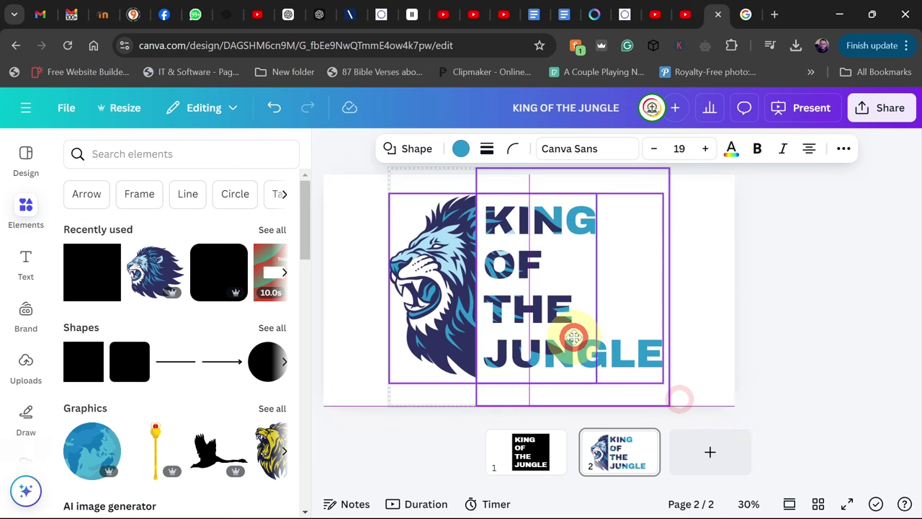
click(774, 305)
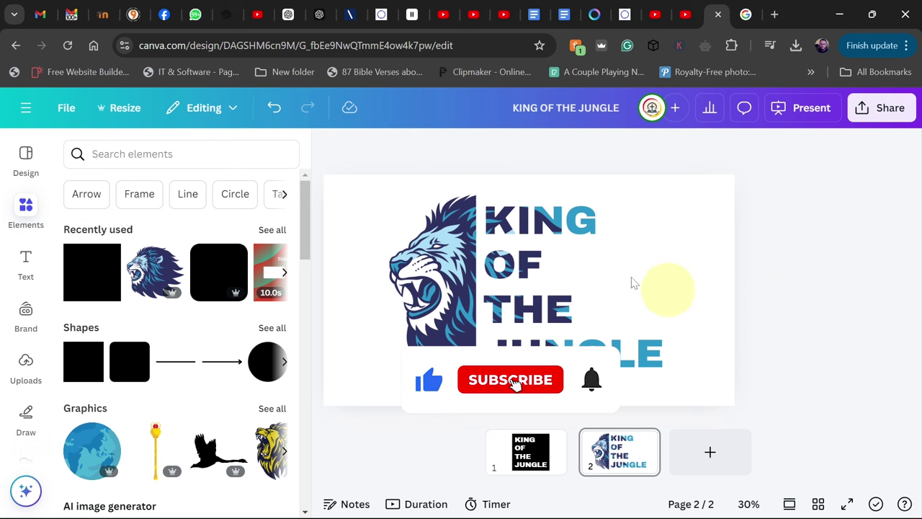
click(339, 171)
drag(339, 172, 806, 425)
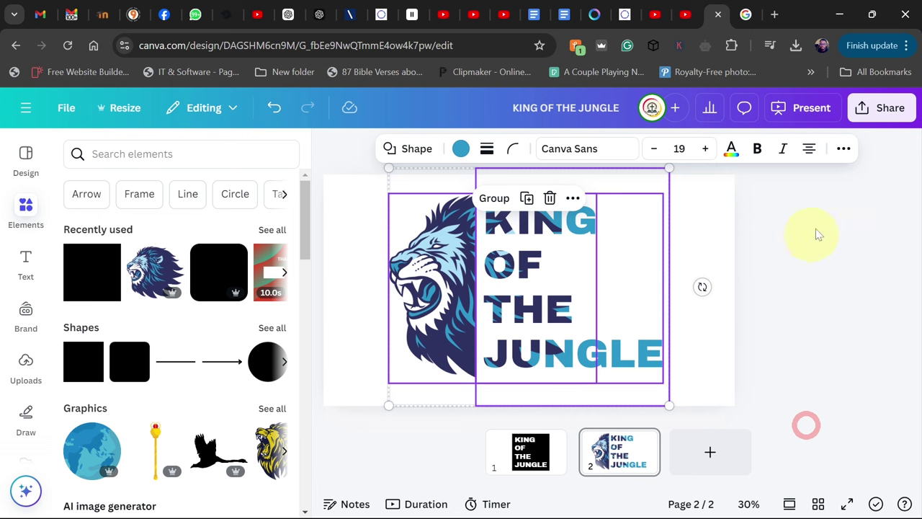
click(843, 148)
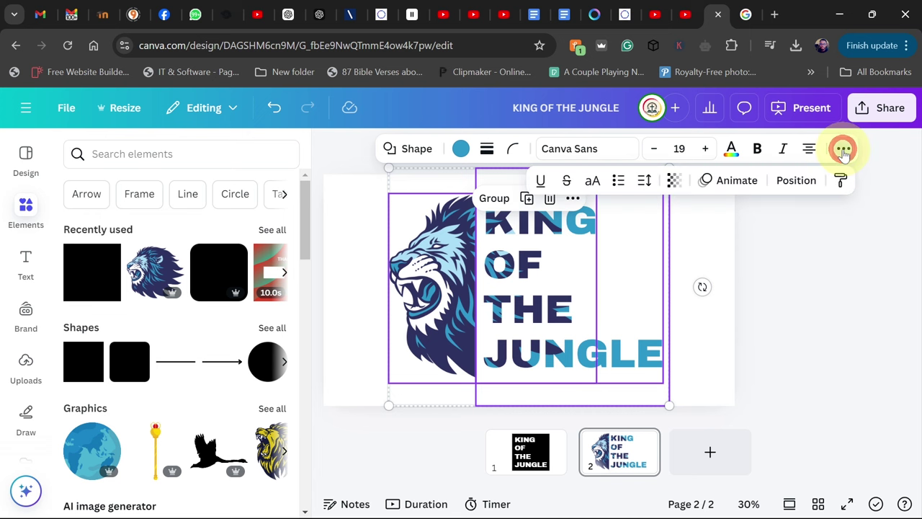
click(737, 180)
scroll(133, 396, down, 1)
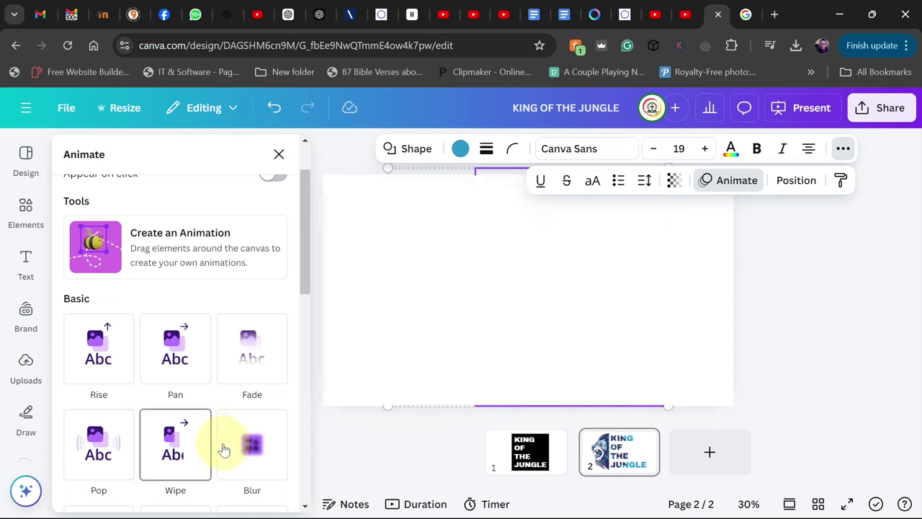
scroll(191, 408, down, 1)
scroll(191, 409, down, 2)
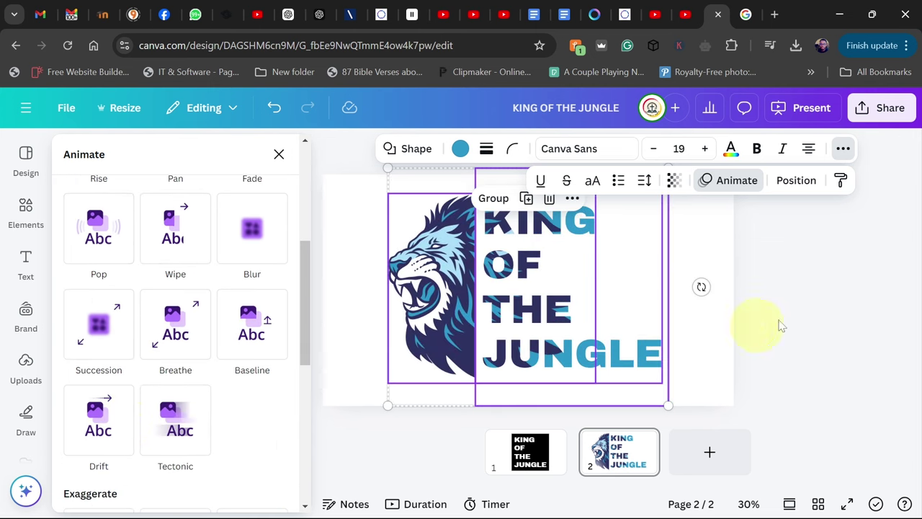
click(830, 291)
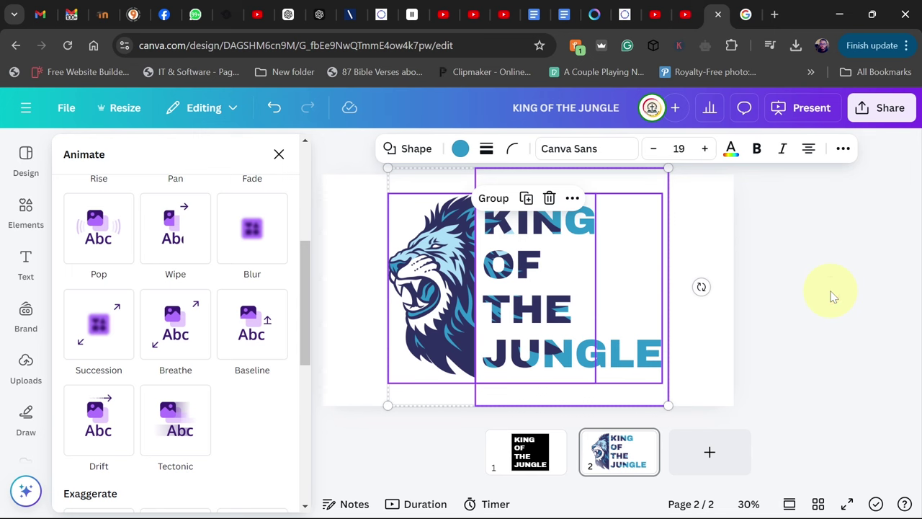
click(769, 256)
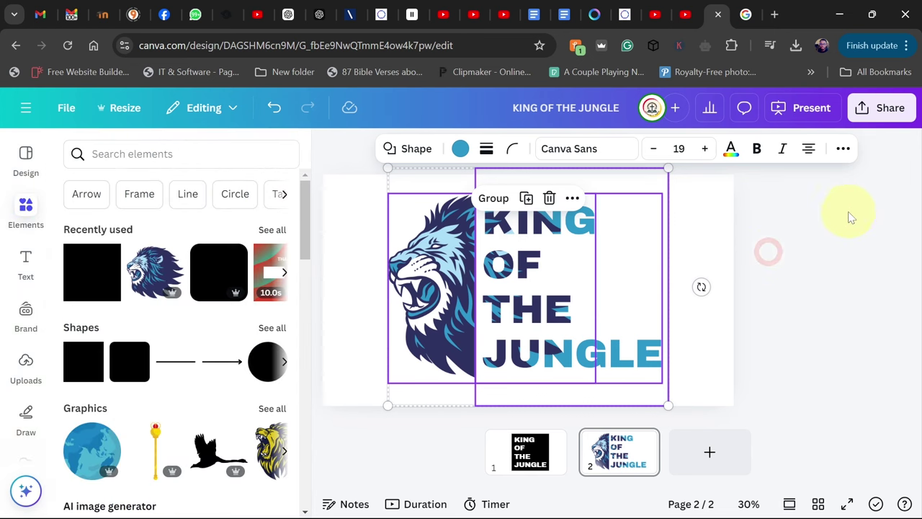
click(841, 227)
click(889, 120)
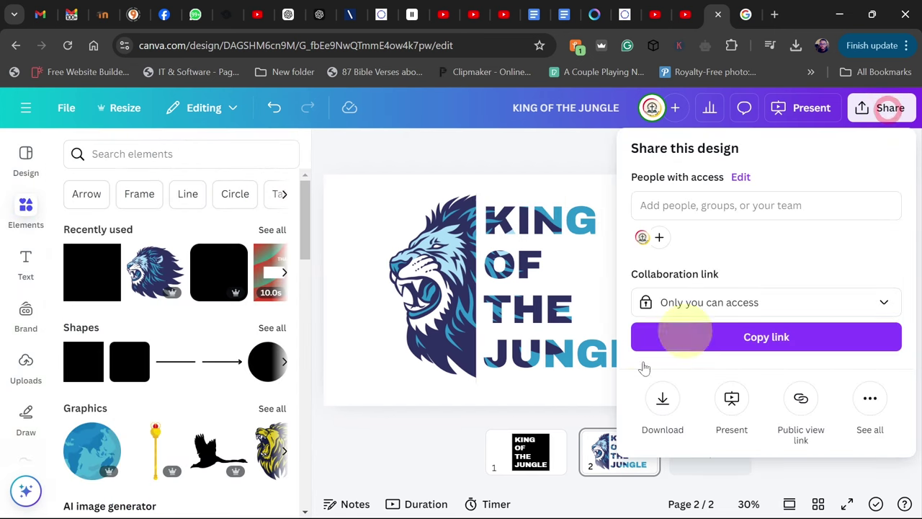
click(664, 399)
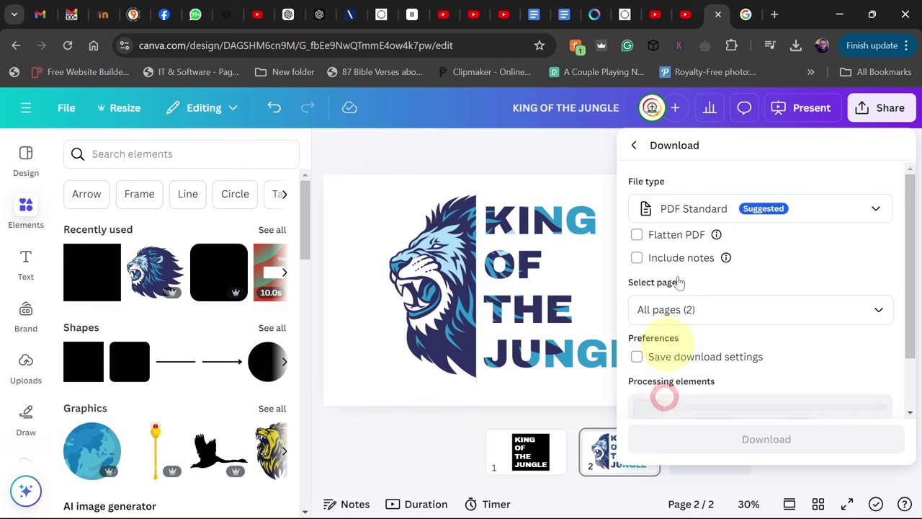
click(709, 210)
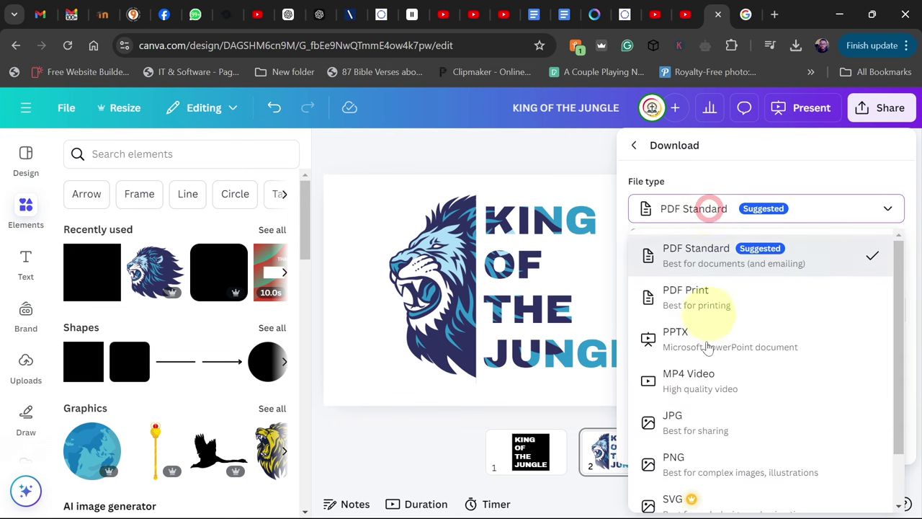
click(511, 150)
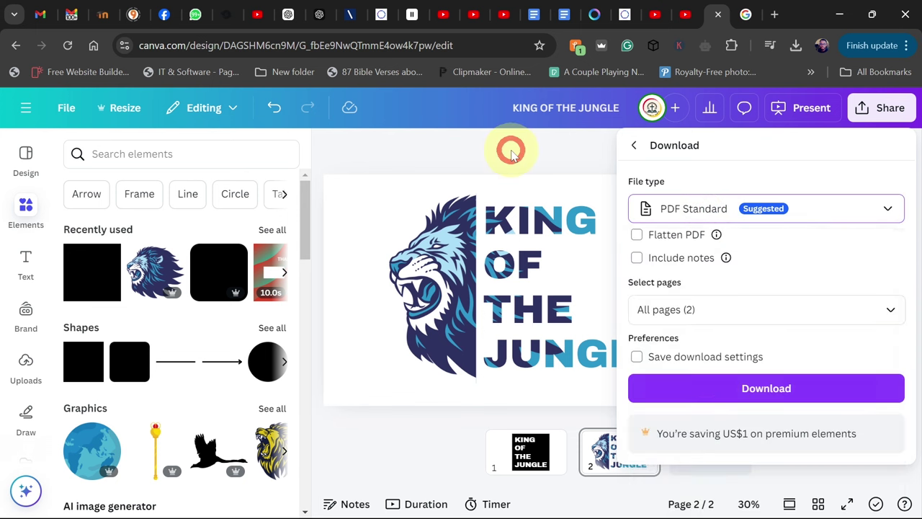
click(512, 152)
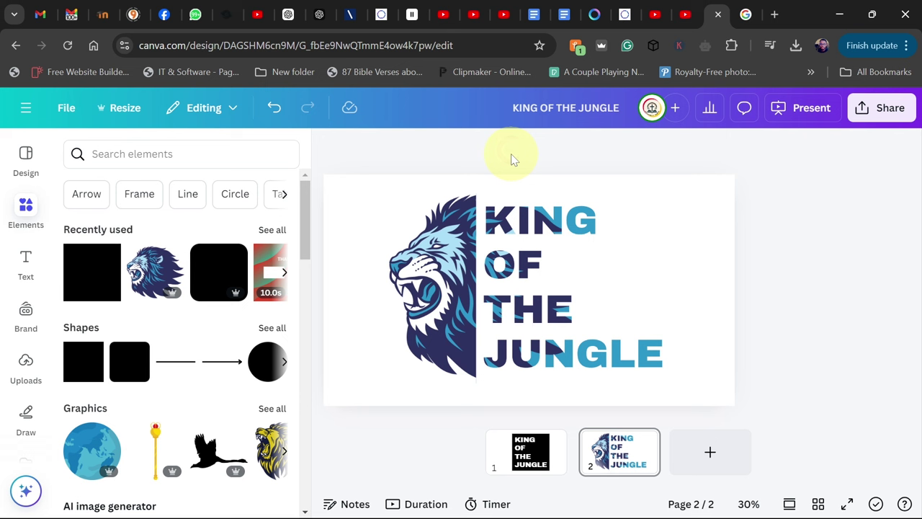